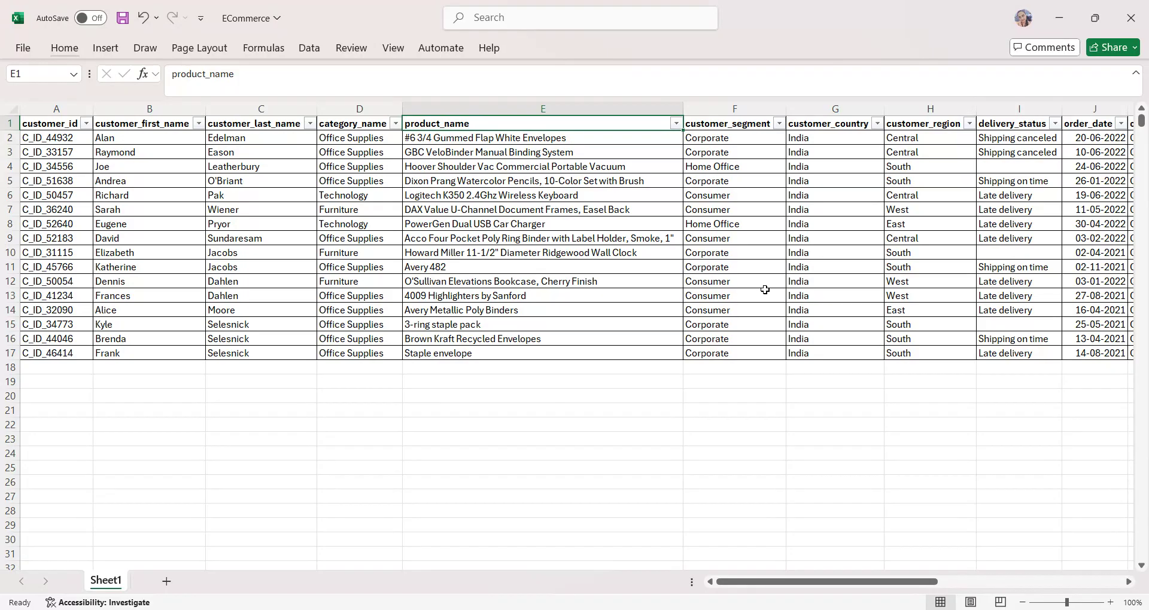
- Review the column headers from category_name through days_for_shipment_scheduled for unclear names and missing data
{"action": "key", "text": "Right"}
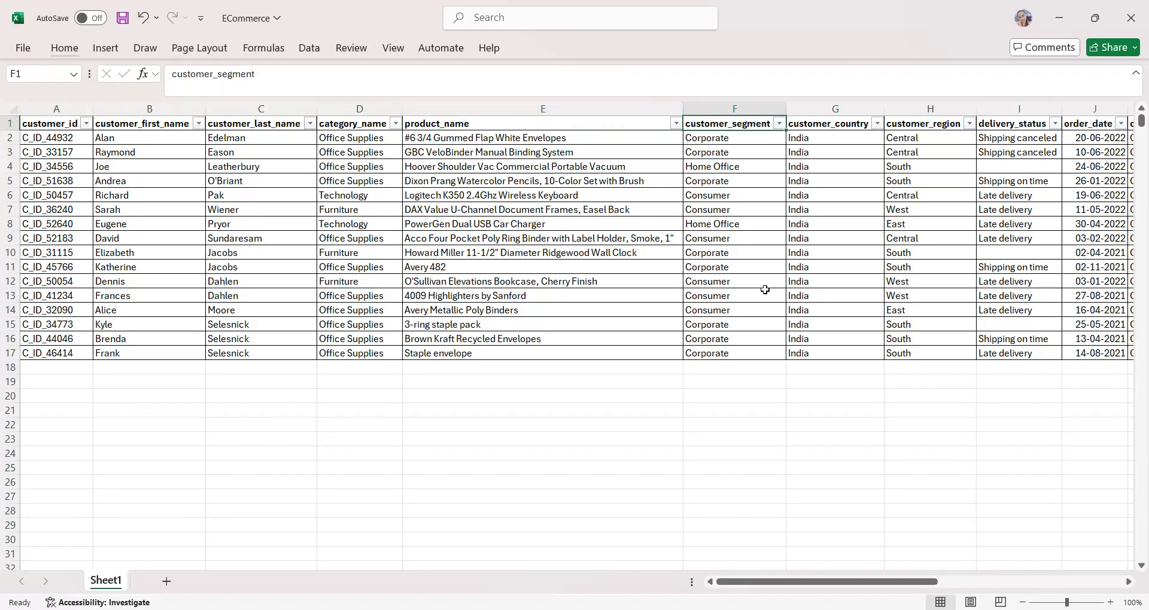
{"action": "key", "text": "Right"}
{"action": "key", "text": "Right"}
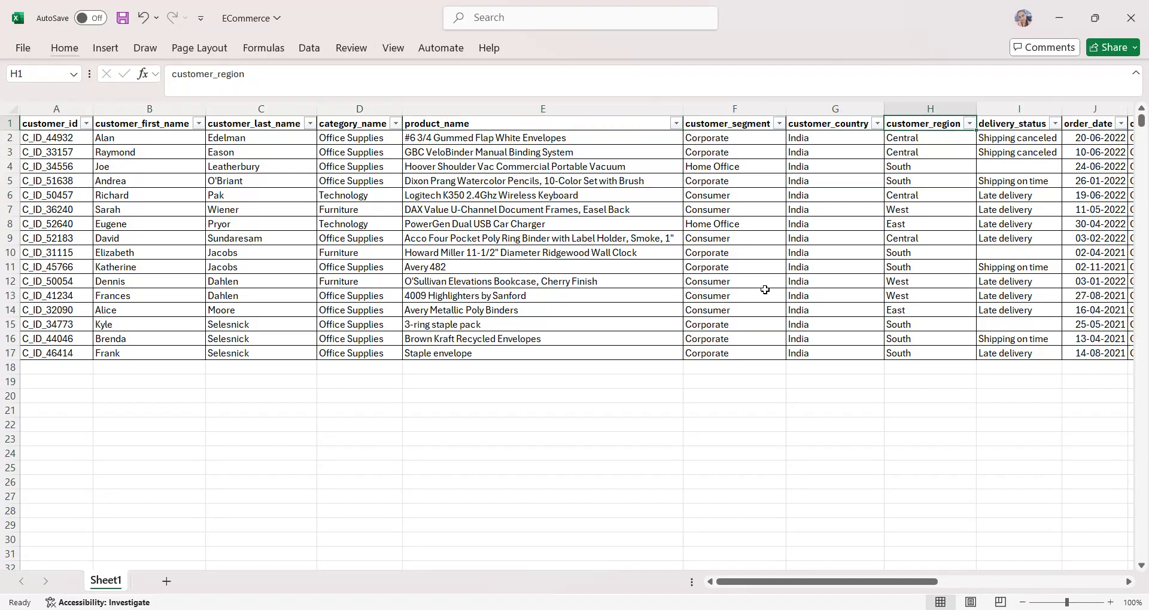
{"action": "key", "text": "Left"}
{"action": "key", "text": "Left"}
{"action": "key", "text": "Left"}
{"action": "key", "text": "Left"}
{"action": "key", "text": "Right"}
{"action": "key", "text": "Right"}
{"action": "key", "text": "Right"}
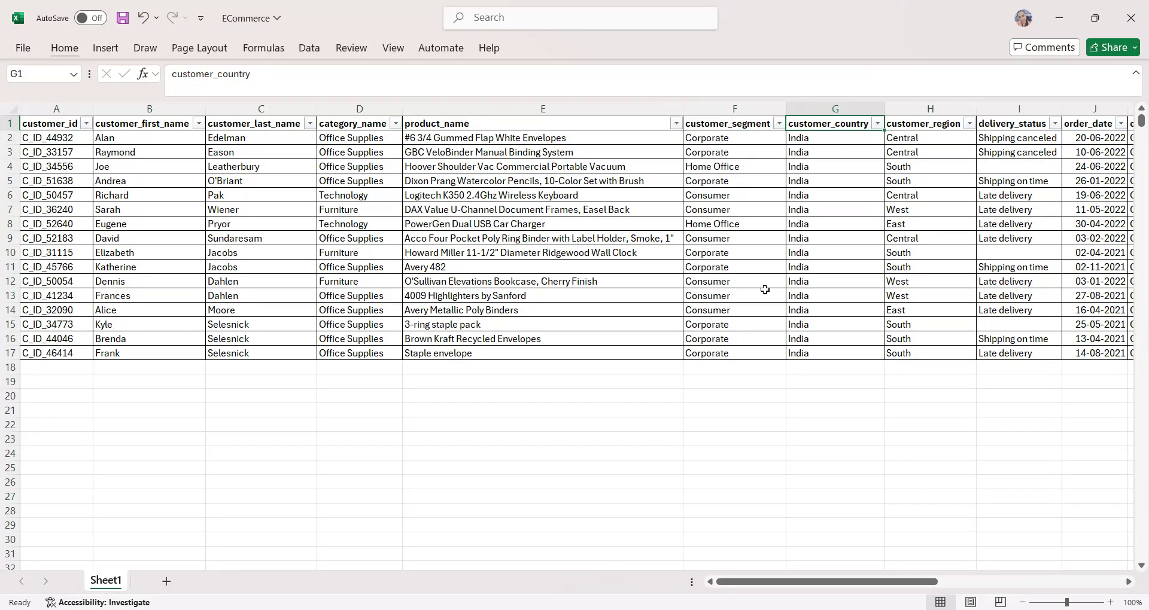
{"action": "key", "text": "Right"}
{"action": "key", "text": "Right"}
{"action": "key", "text": "Right"}
{"action": "key", "text": "Right"}
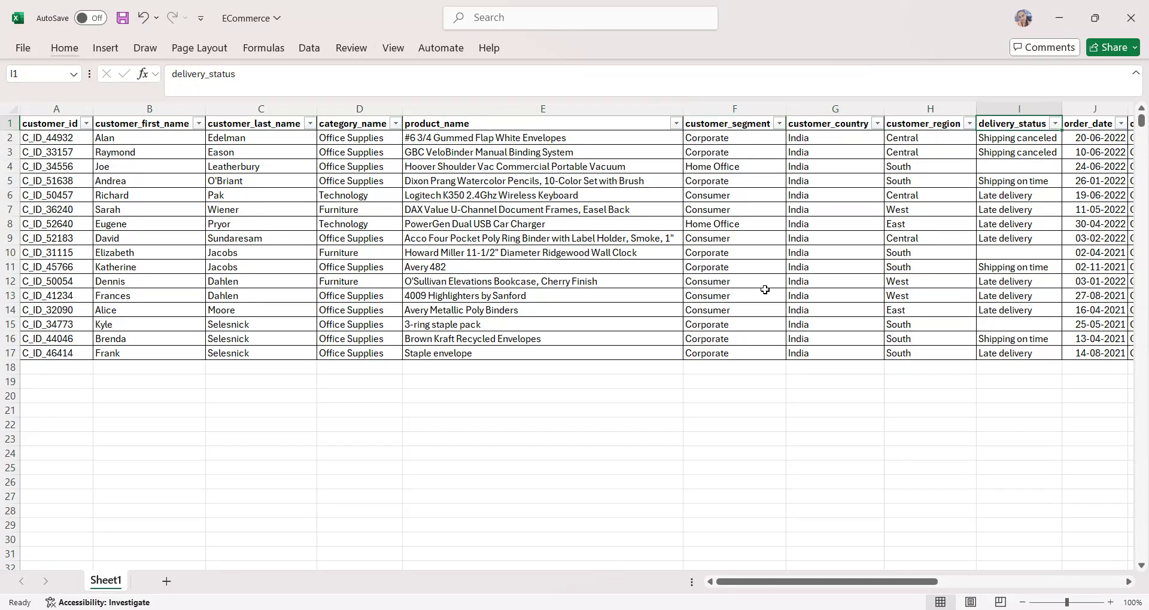
{"action": "key", "text": "Right"}
{"action": "key", "text": "Right"}
{"action": "key", "text": "Right"}
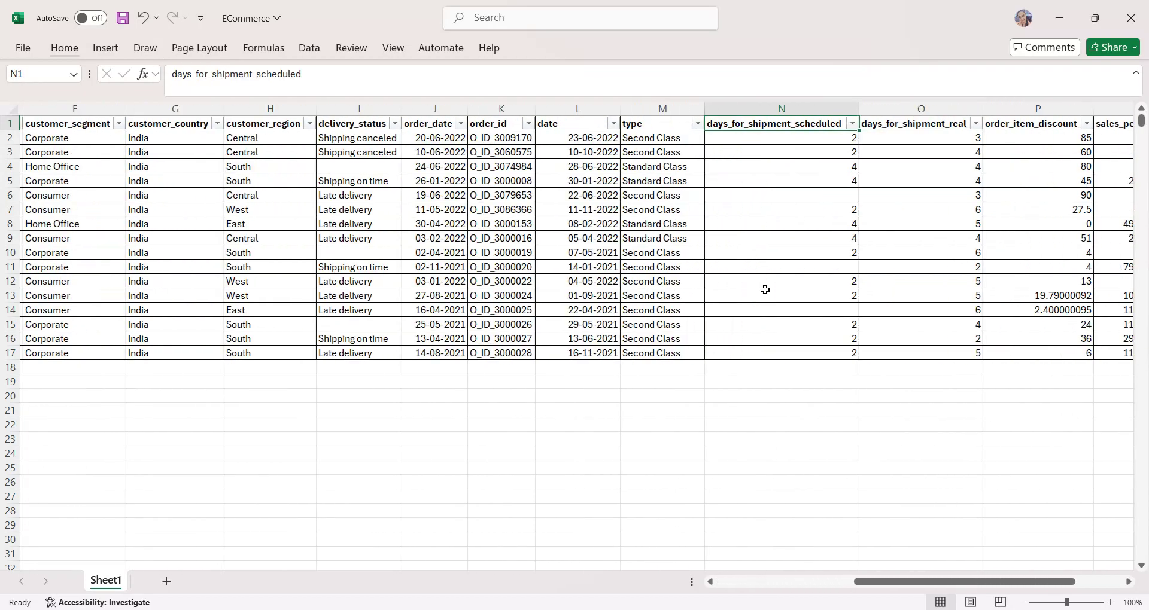
{"action": "key", "text": "Left"}
{"action": "key", "text": "Left"}
{"action": "key", "text": "Left"}
{"action": "key", "text": "Left"}
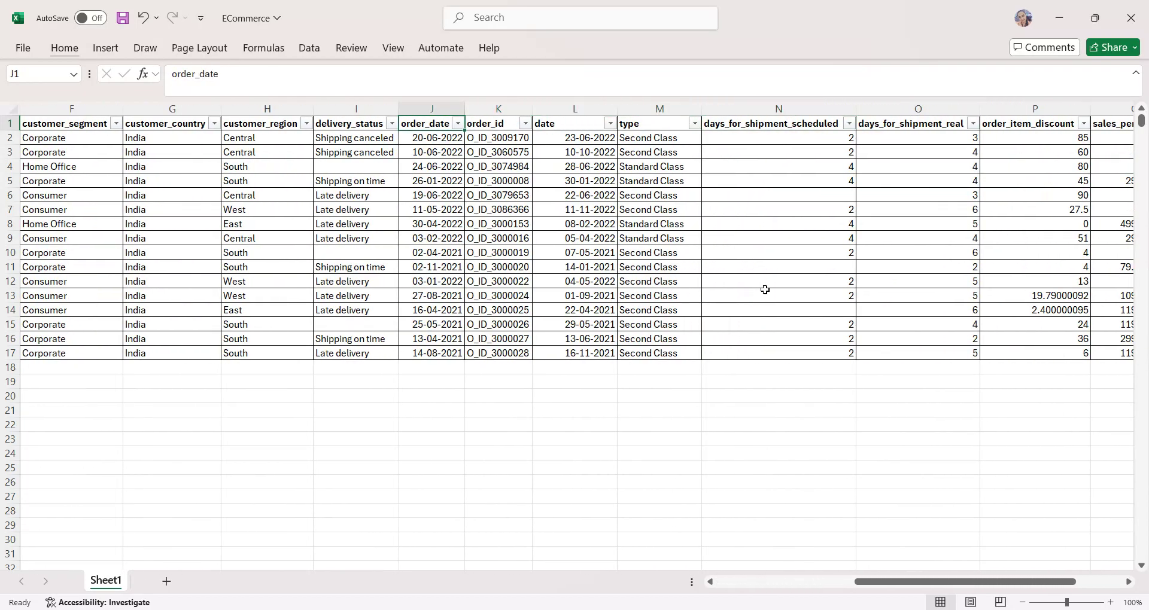
- Rename the date column header to shipment_date and the type column header to shipment_type
{"action": "key", "text": "Right"}
{"action": "key", "text": "Right"}
{"action": "key", "text": "Right"}
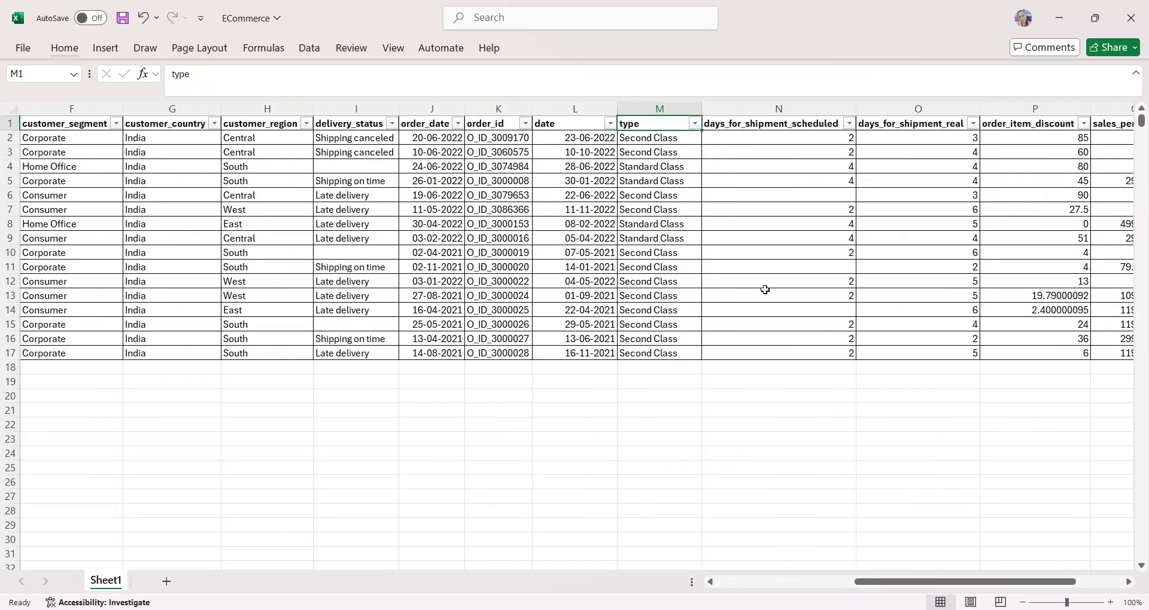
{"action": "key", "text": "Left"}
{"action": "key", "text": "Right"}
{"action": "key", "text": "Left"}
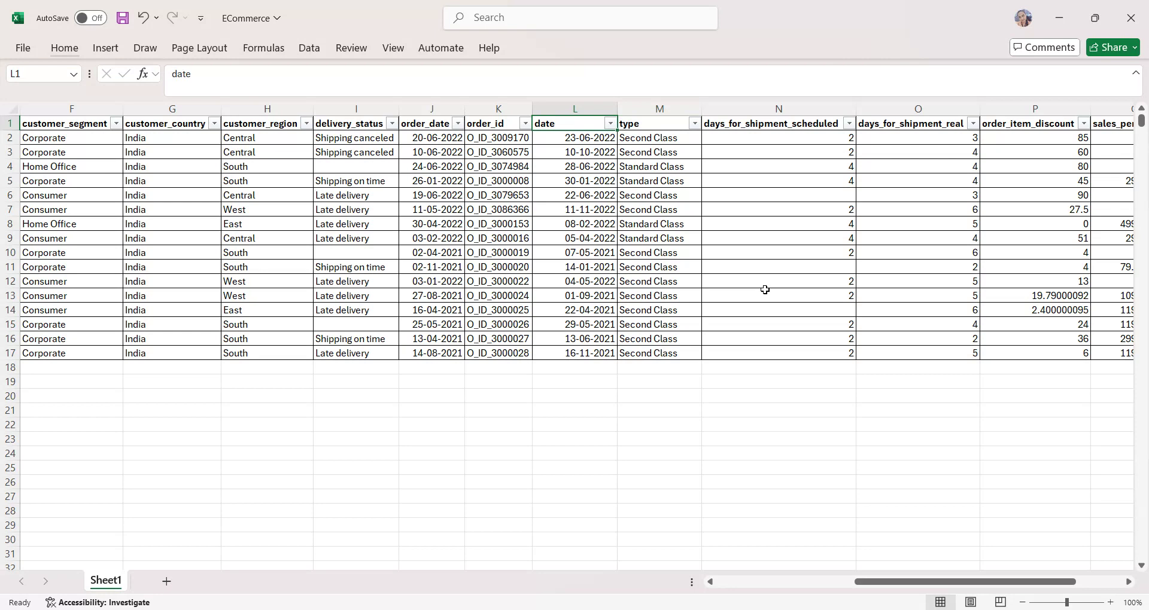
{"action": "type", "text": "shipmen"}
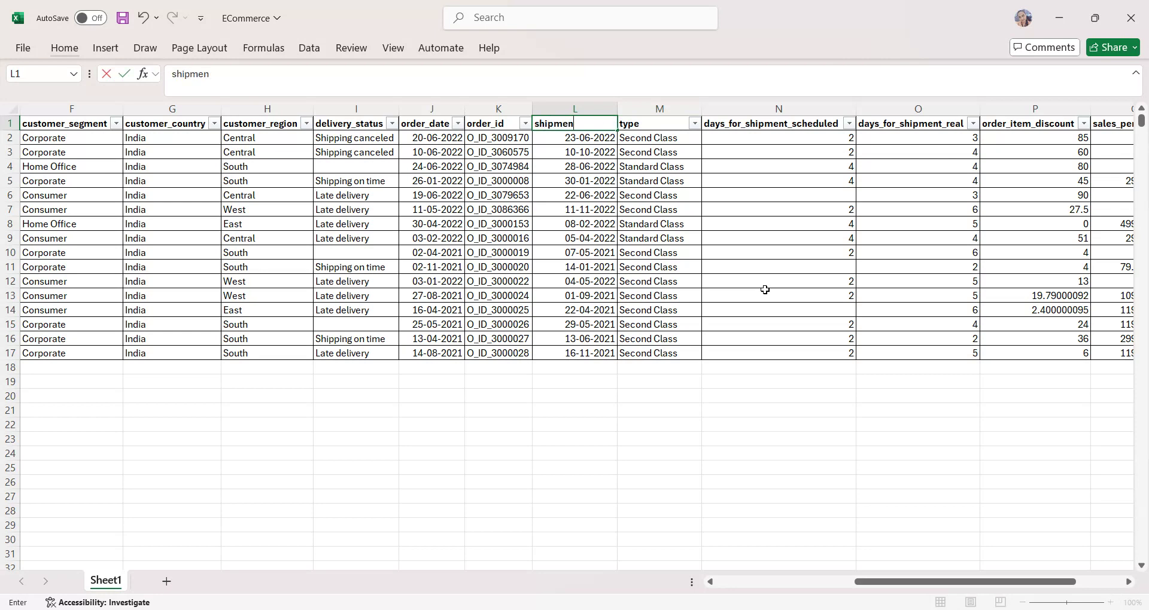
{"action": "type", "text": "t_date"}
{"action": "key", "text": "Tab"}
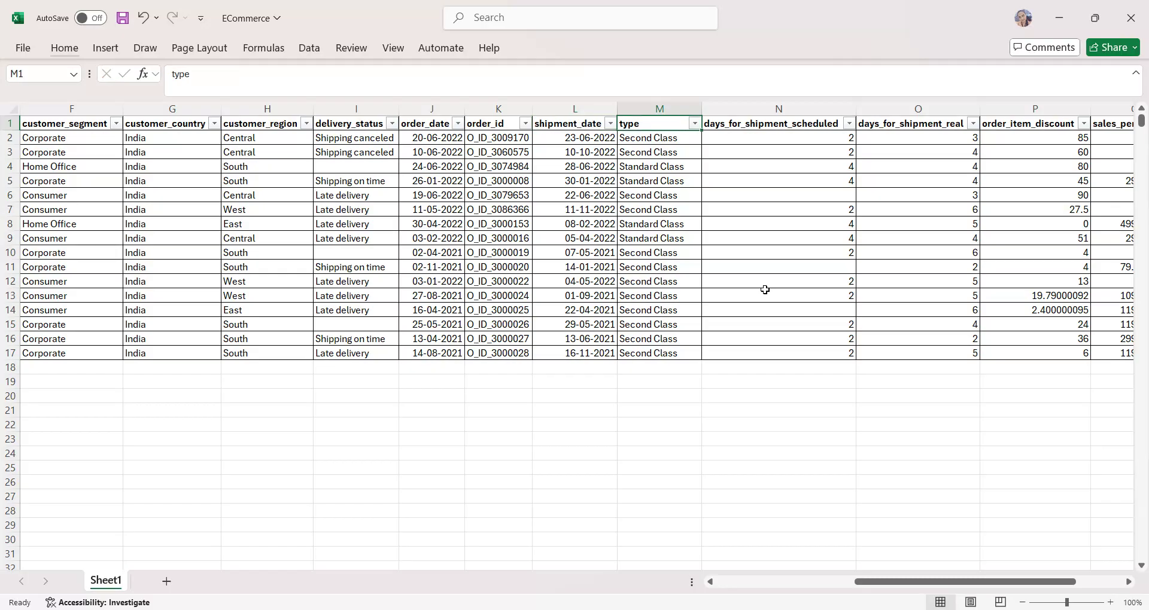
{"action": "type", "text": "shipment_type"}
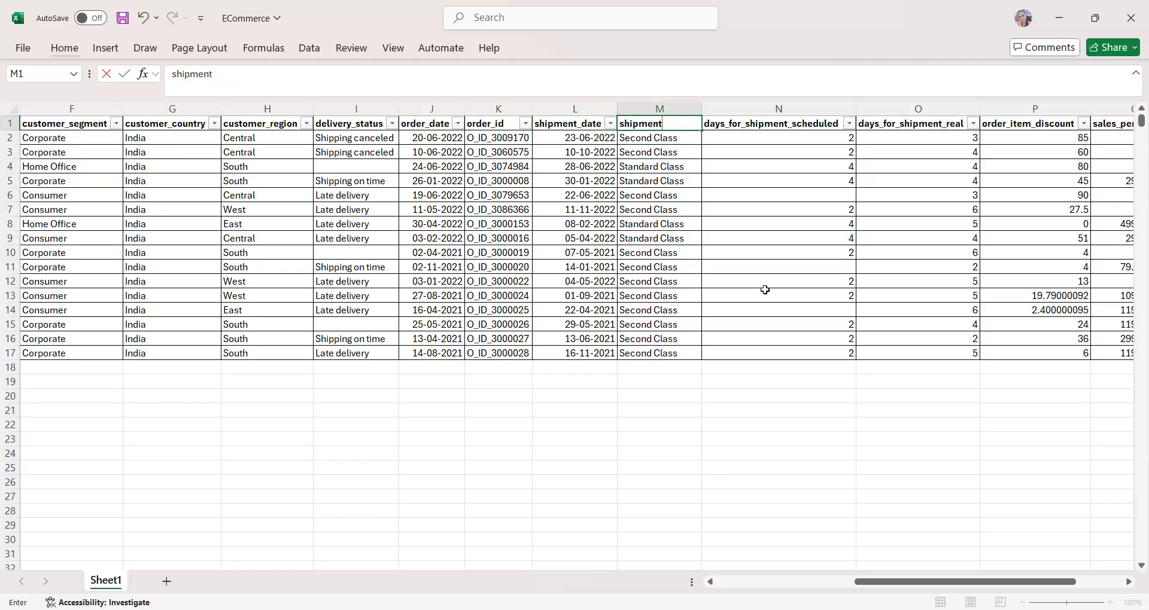
{"action": "key", "text": "Return"}
- Examine the customer, product, delivery and order columns across the table for blank entries
{"action": "key", "text": "Up"}
{"action": "key", "text": "Left"}
{"action": "key", "text": "Left"}
{"action": "key", "text": "Left"}
{"action": "key", "text": "Left"}
{"action": "key", "text": "Left"}
{"action": "key", "text": "Left"}
{"action": "key", "text": "Left"}
{"action": "key", "text": "Left"}
{"action": "key", "text": "Left"}
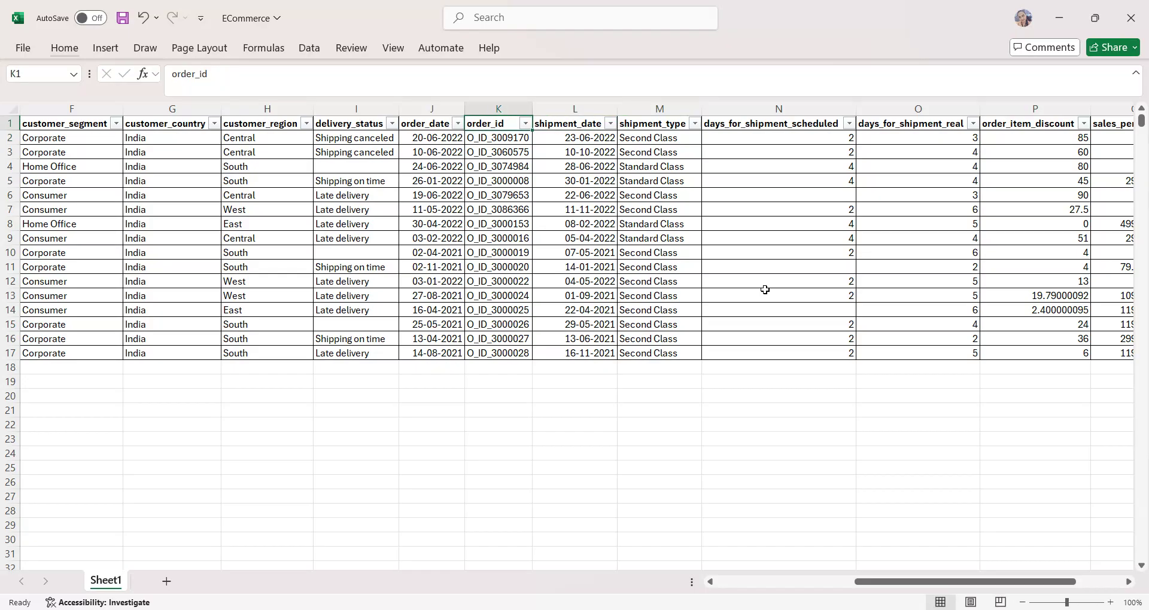
{"action": "key", "text": "Left"}
{"action": "key", "text": "Left"}
{"action": "key", "text": "Right"}
{"action": "key", "text": "Right"}
{"action": "key", "text": "Right"}
{"action": "key", "text": "Right"}
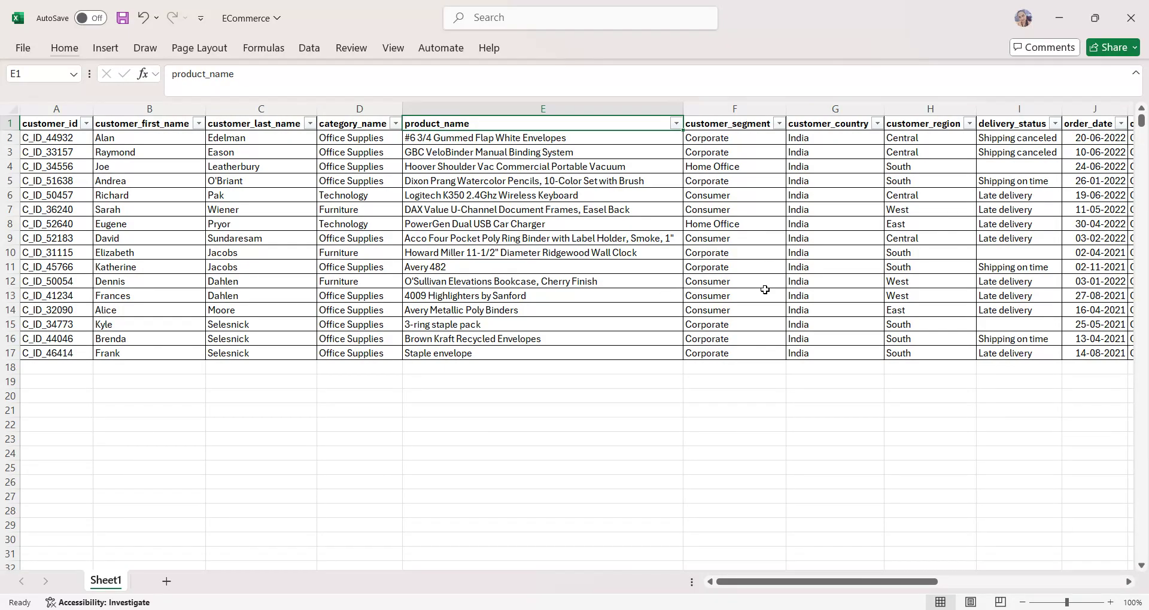
{"action": "key", "text": "Right"}
{"action": "key", "text": "Right"}
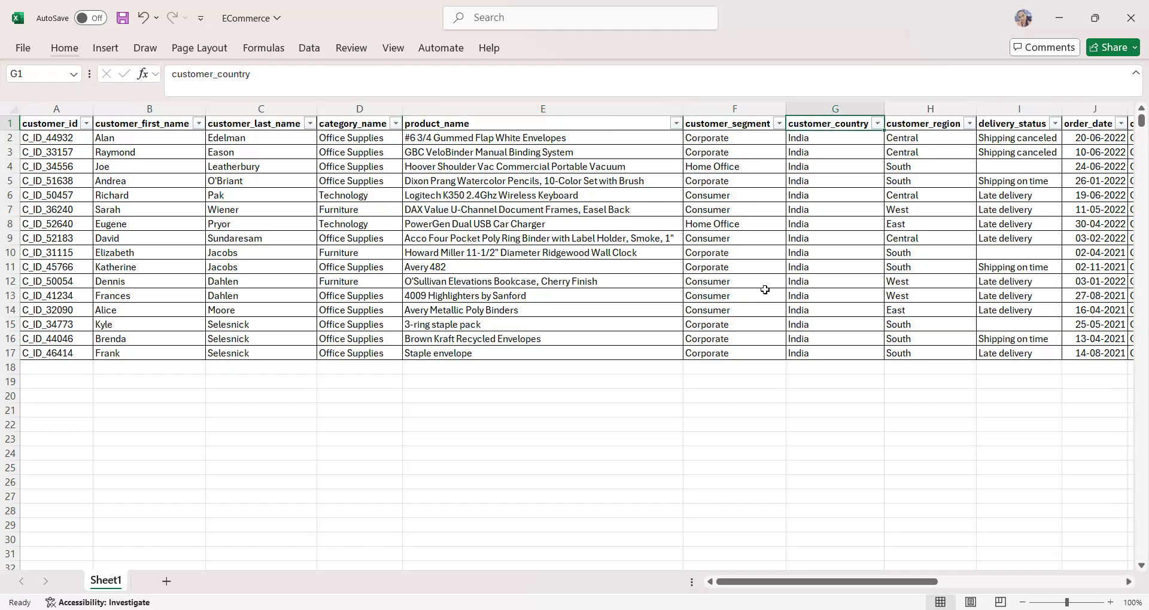
{"action": "key", "text": "Left"}
{"action": "key", "text": "Left"}
{"action": "key", "text": "Left"}
{"action": "key", "text": "Left"}
{"action": "key", "text": "Left"}
{"action": "key", "text": "Right"}
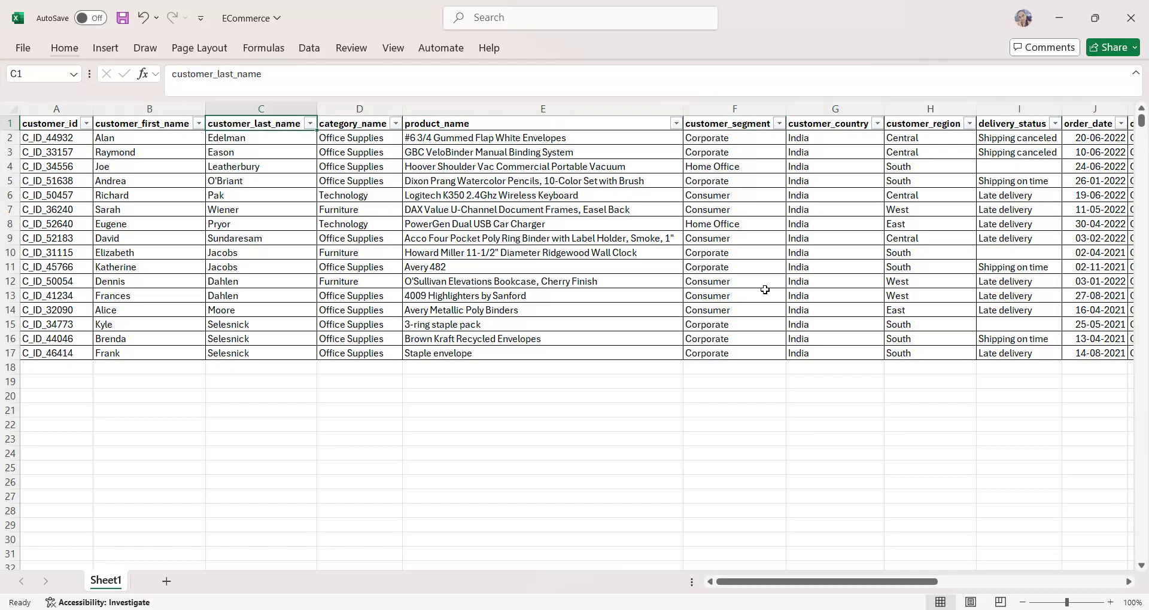
{"action": "key", "text": "Right"}
{"action": "key", "text": "Right"}
{"action": "key", "text": "Right"}
{"action": "key", "text": "Right"}
{"action": "key", "text": "Right"}
{"action": "key", "text": "Right"}
{"action": "key", "text": "Right"}
{"action": "key", "text": "Right"}
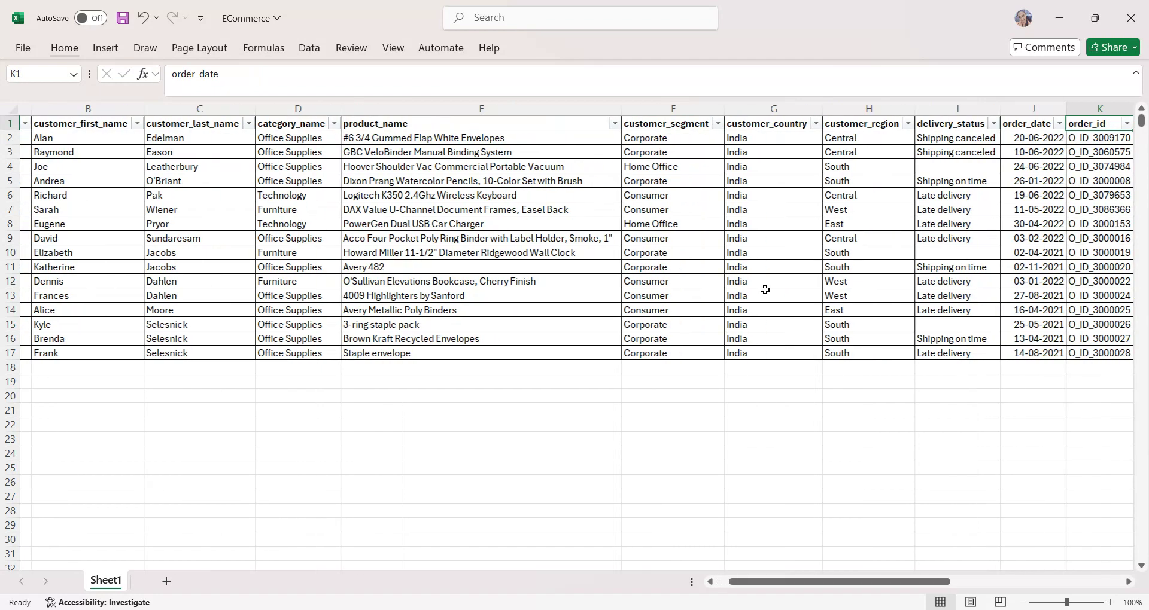
{"action": "key", "text": "Right"}
{"action": "key", "text": "Right"}
{"action": "key", "text": "Right"}
- Reapply the header filters and filter the delivery_status column to show only its blank cells
{"action": "key", "text": "Left"}
{"action": "key", "text": "Left"}
{"action": "key", "text": "Left"}
{"action": "key", "text": "Left"}
{"action": "key", "text": "Left"}
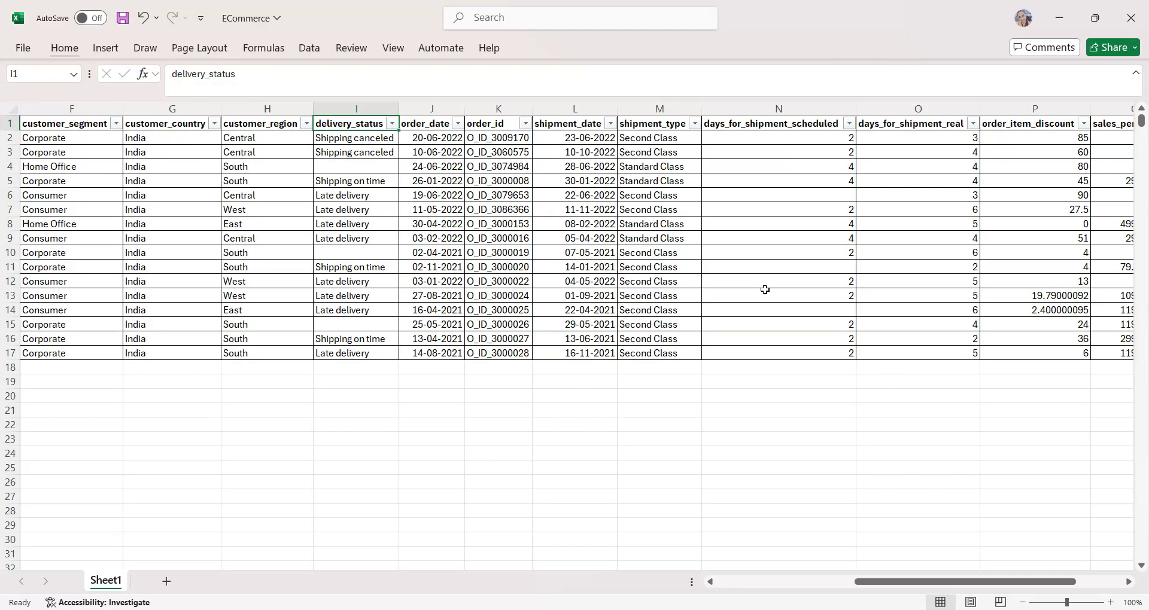
{"action": "key", "text": "ctrl+shift+l"}
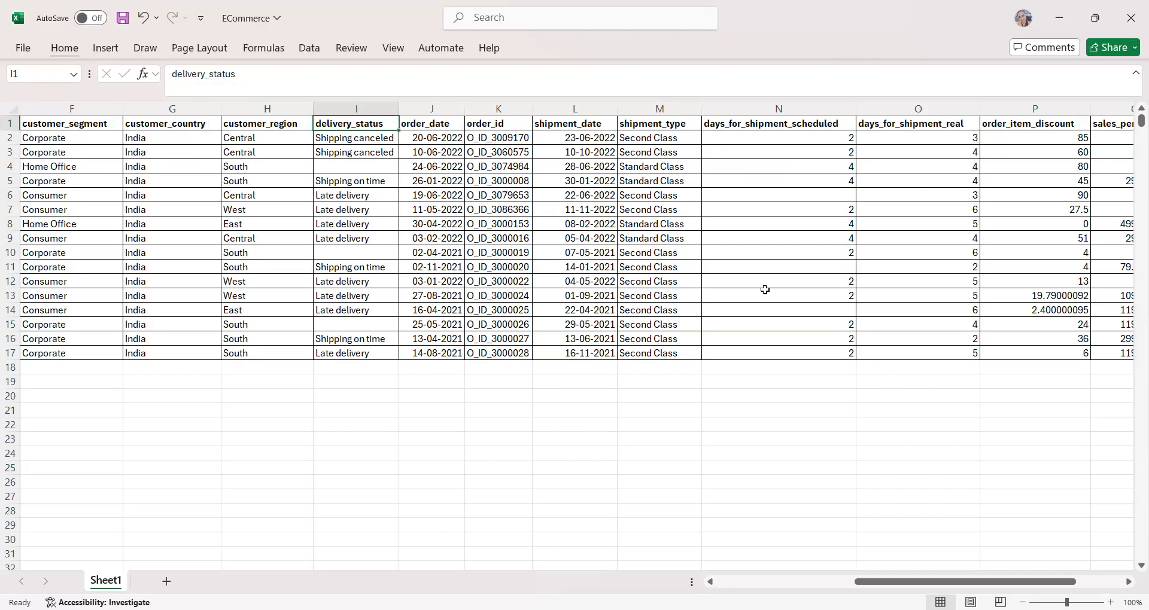
{"action": "key", "text": "ctrl+shift+l"}
{"action": "key", "text": "alt+Down"}
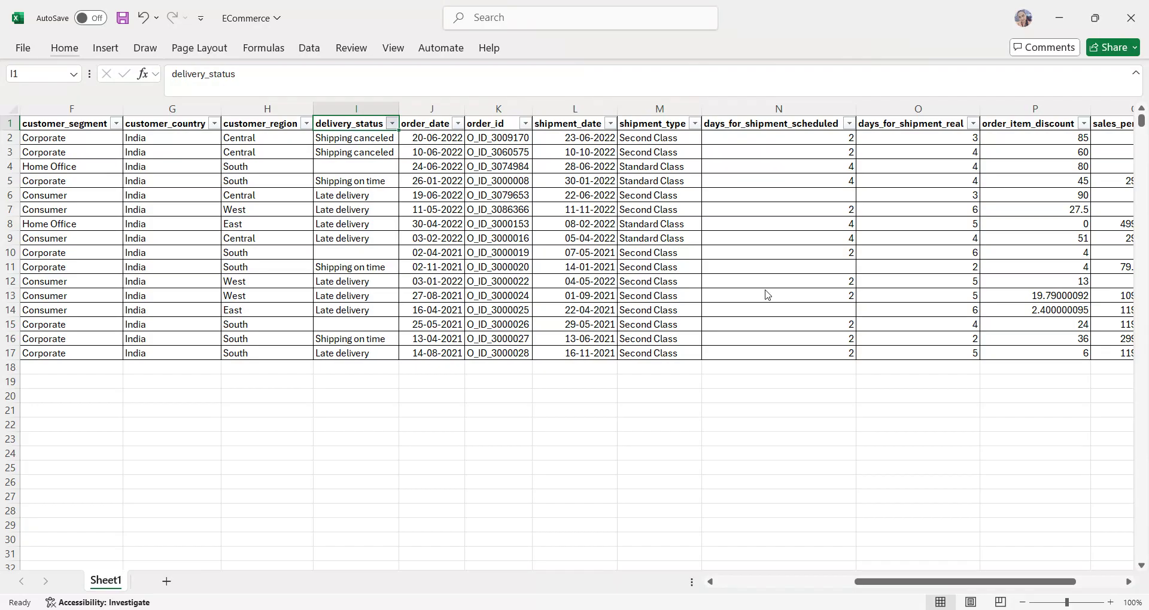
{"action": "key", "text": "Return"}
- Enter NA in the three blank delivery_status cells of the filtered rows
{"action": "key", "text": "Down"}
{"action": "type", "text": "NA"}
{"action": "key", "text": "Return"}
{"action": "type", "text": "NA"}
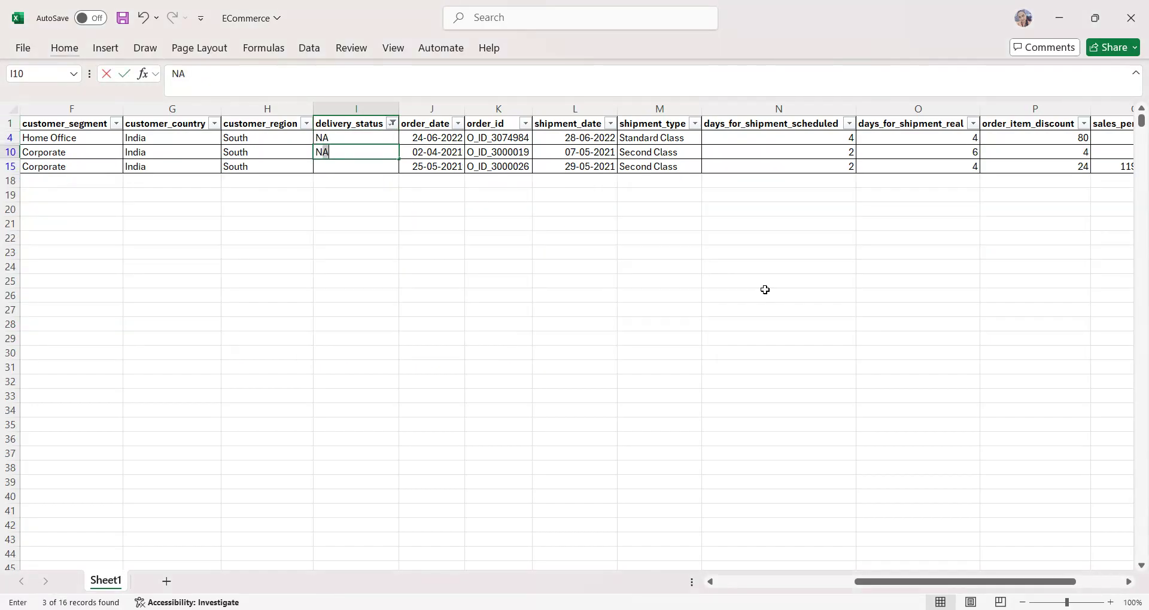
{"action": "type", "text": "'"}
{"action": "key", "text": "Return"}
{"action": "type", "text": "NA"}
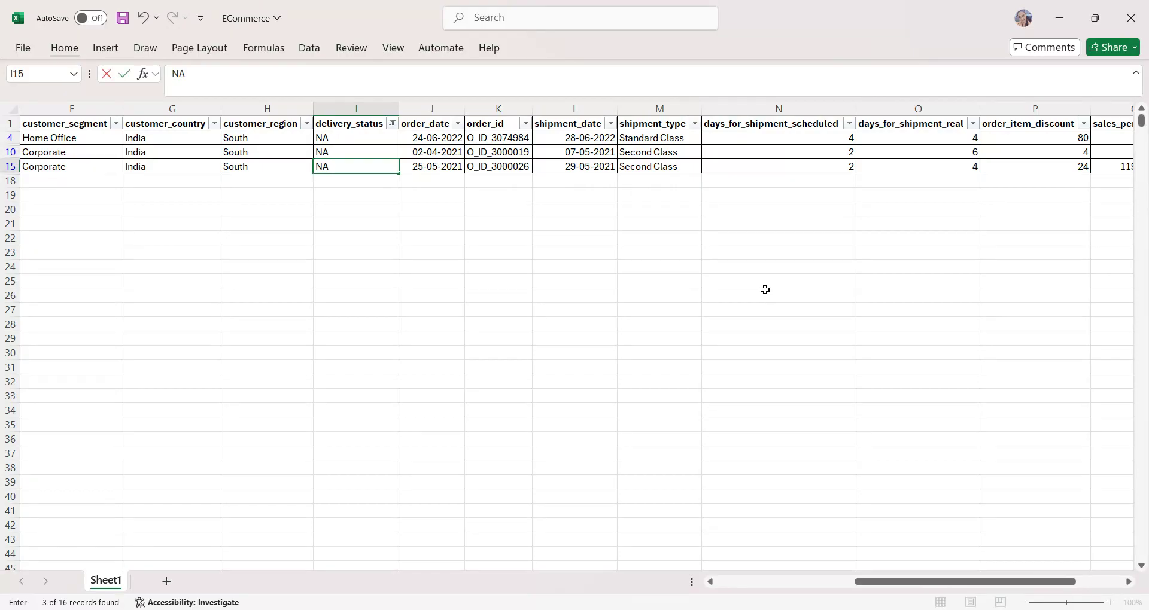
{"action": "key", "text": "Up"}
- Clear the filter on the delivery_status column to show all records
{"action": "key", "text": "Up"}
{"action": "key", "text": "Up"}
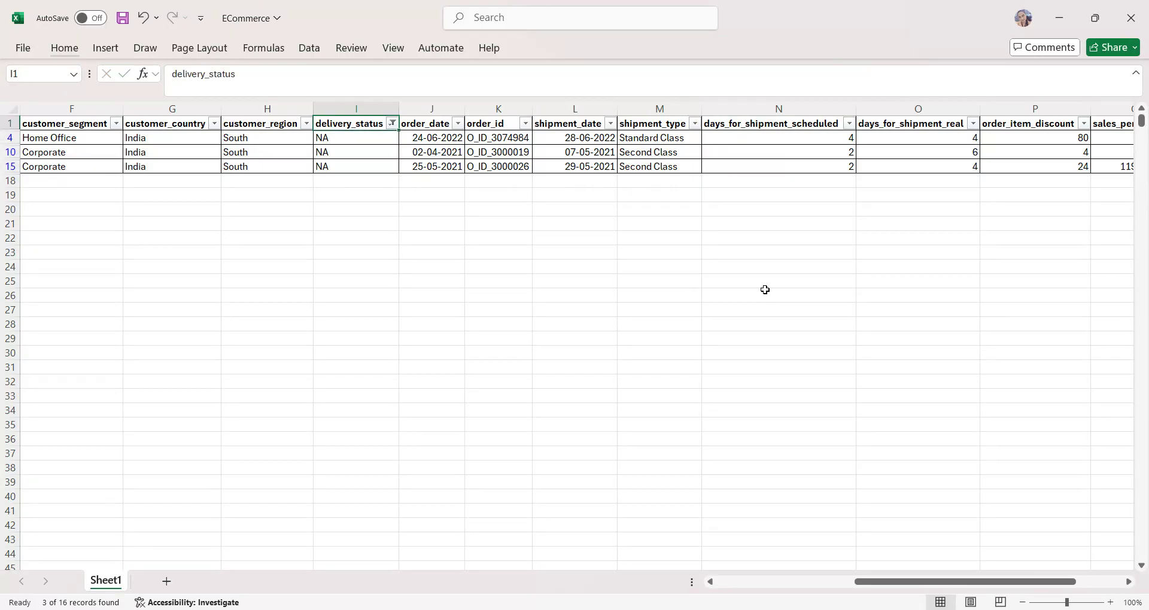
{"action": "key", "text": "alt+a"}
{"action": "key", "text": "c"}
- Filter the days_for_shipment_scheduled column to show only its blank cells
{"action": "key", "text": "Right"}
{"action": "key", "text": "Right"}
{"action": "key", "text": "Right"}
{"action": "key", "text": "Right"}
{"action": "key", "text": "Right"}
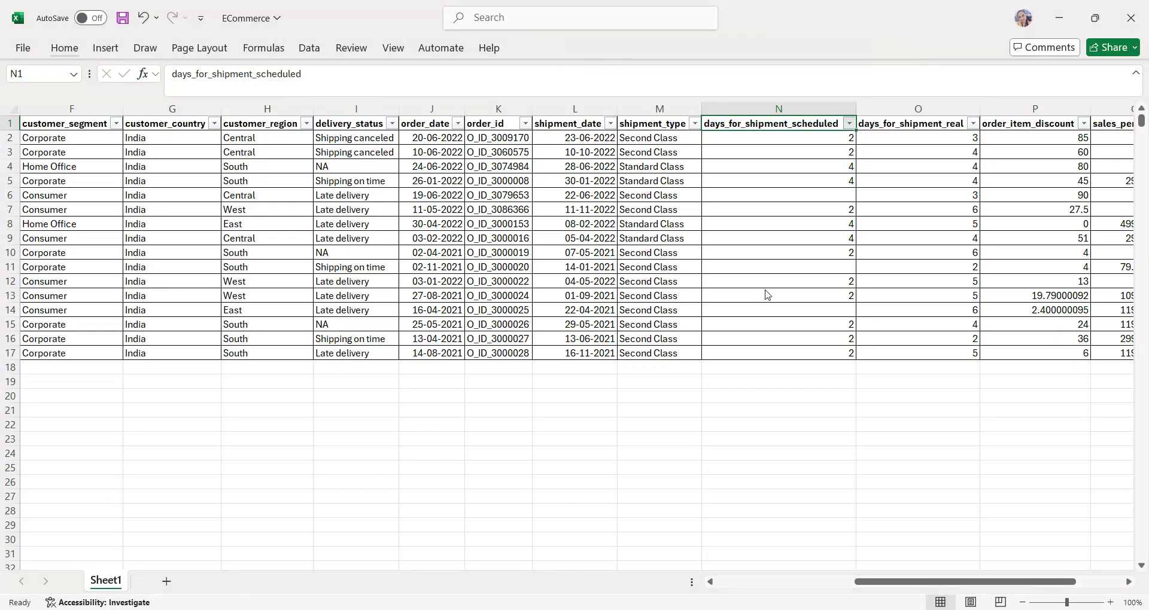
{"action": "key", "text": "alt+Down"}
- Enter 0 in the three blank days_for_shipment_scheduled cells of the filtered rows
{"action": "key", "text": "Down"}
{"action": "type", "text": "0"}
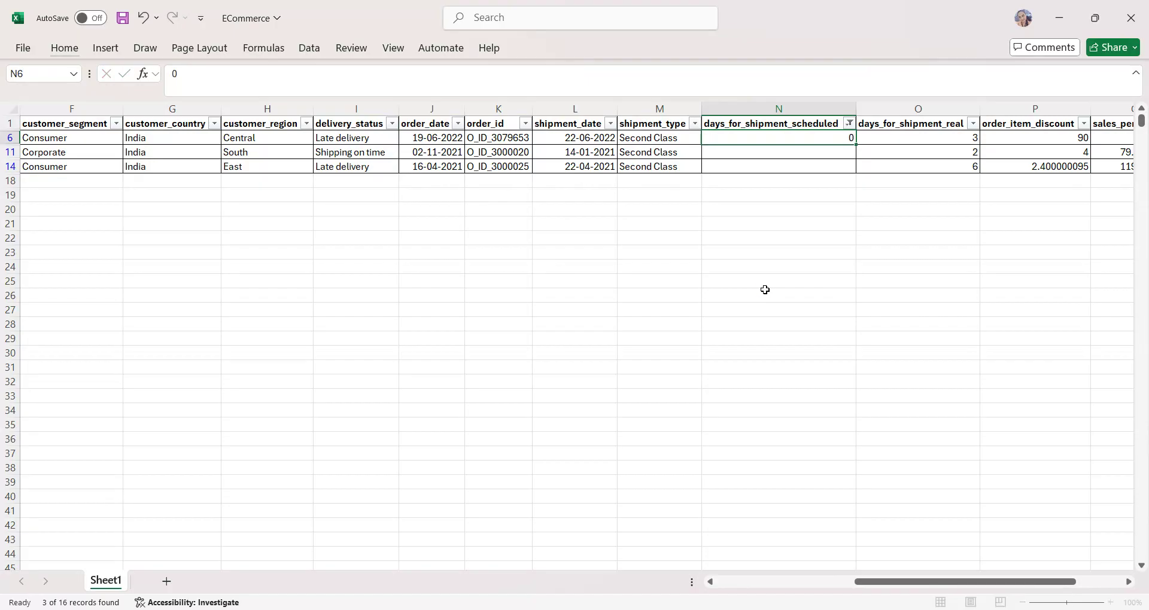
{"action": "key", "text": "Return"}
{"action": "type", "text": "0"}
{"action": "key", "text": "Return"}
{"action": "type", "text": "0"}
{"action": "key", "text": "Up"}
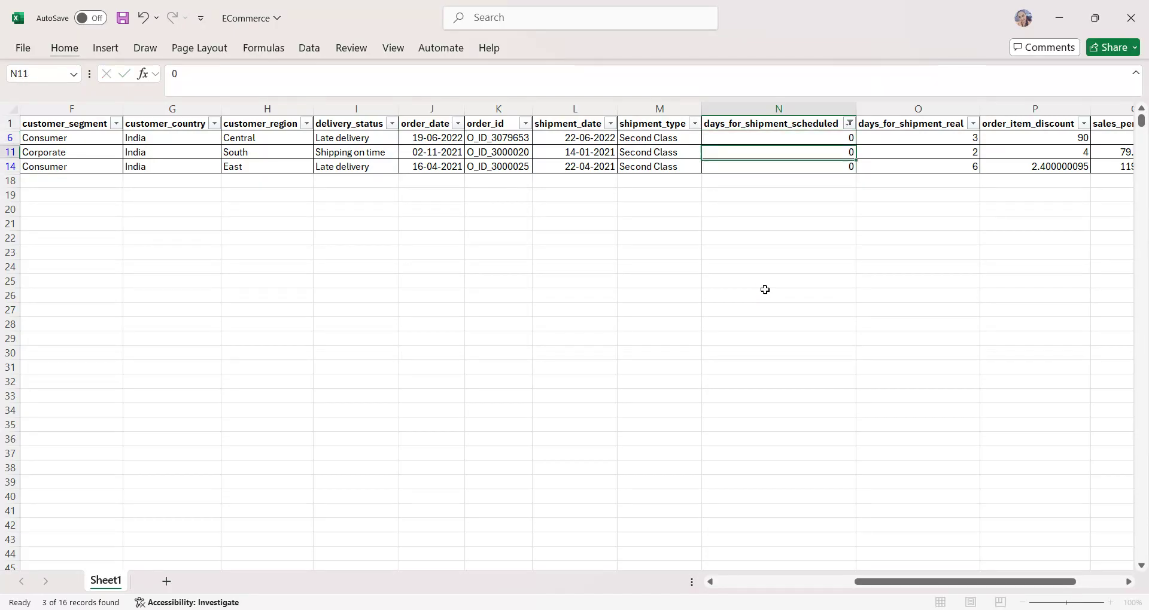
- Clear the filter on the days_for_shipment_scheduled column to show all records
{"action": "key", "text": "ctrl+Up"}
{"action": "key", "text": "alt+Down"}
{"action": "key", "text": "c"}
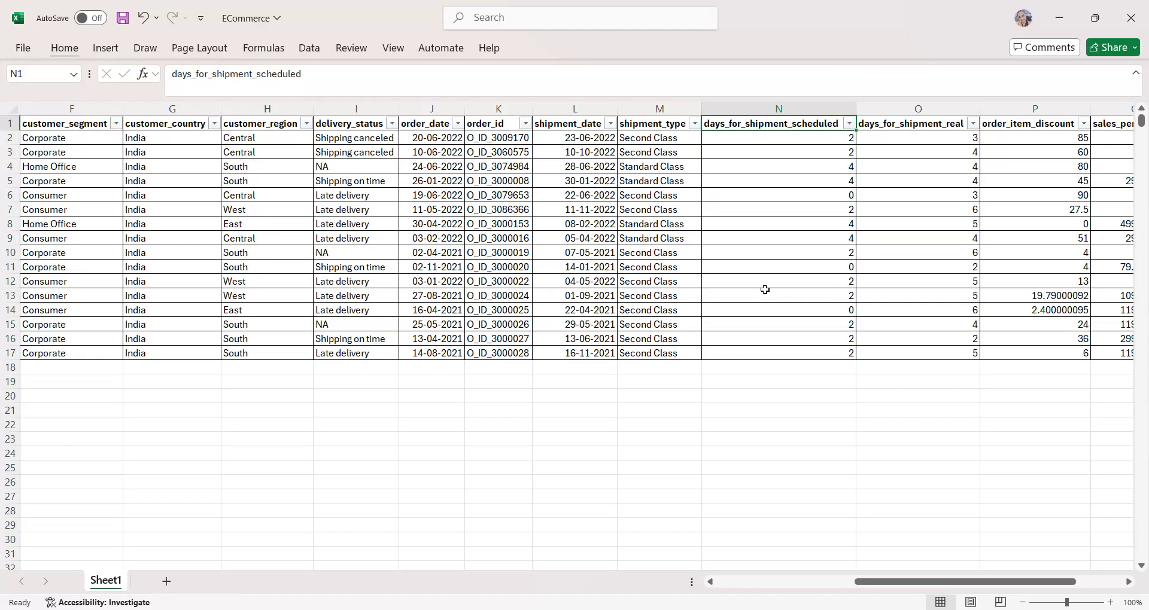
- Examine the scheduled shipment days and the remaining columns through order_quantity
{"action": "key", "text": "Down"}
{"action": "key", "text": "Down"}
{"action": "key", "text": "Down"}
{"action": "key", "text": "Down"}
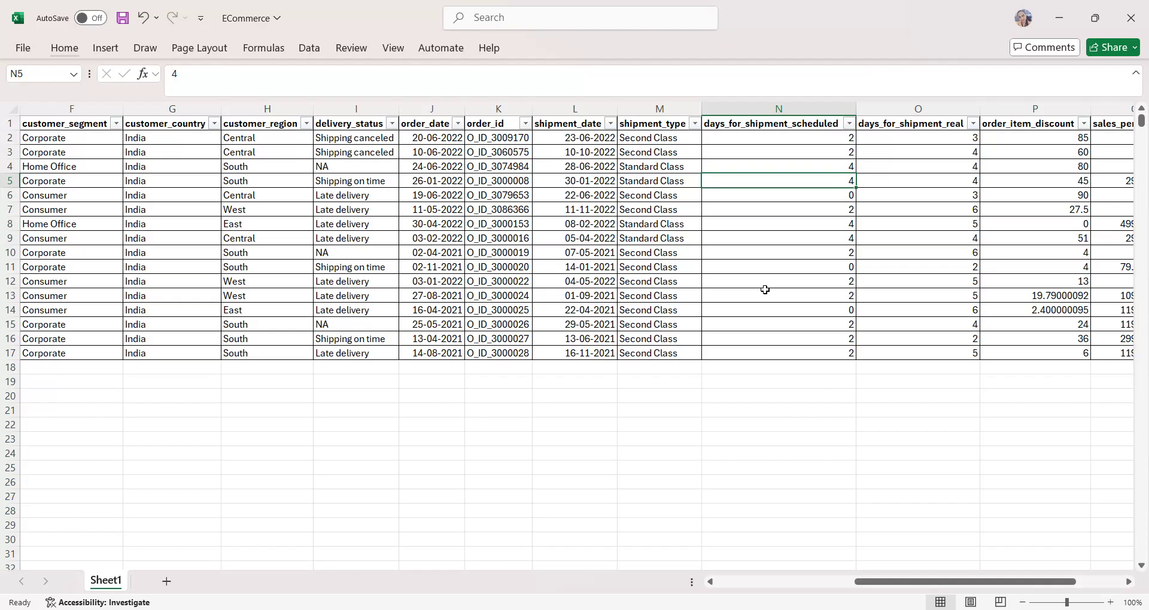
{"action": "key", "text": "Up"}
{"action": "key", "text": "Up"}
{"action": "key", "text": "Up"}
{"action": "key", "text": "Up"}
{"action": "key", "text": "Right"}
{"action": "key", "text": "Right"}
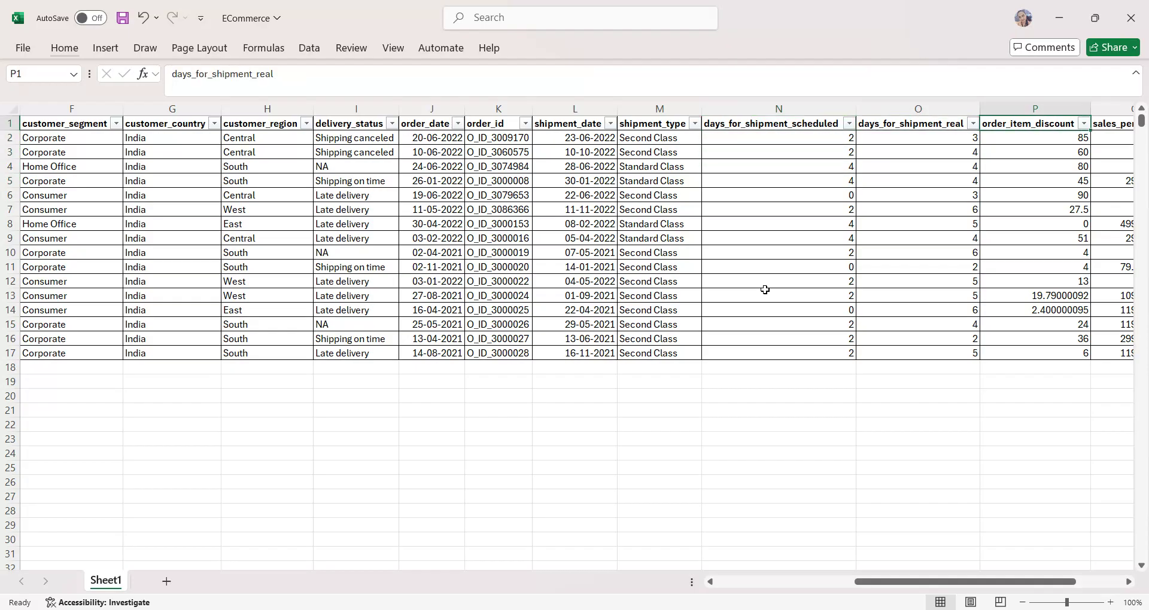
{"action": "key", "text": "Right"}
{"action": "key", "text": "Right"}
{"action": "key", "text": "Left"}
{"action": "key", "text": "Left"}
{"action": "key", "text": "Left"}
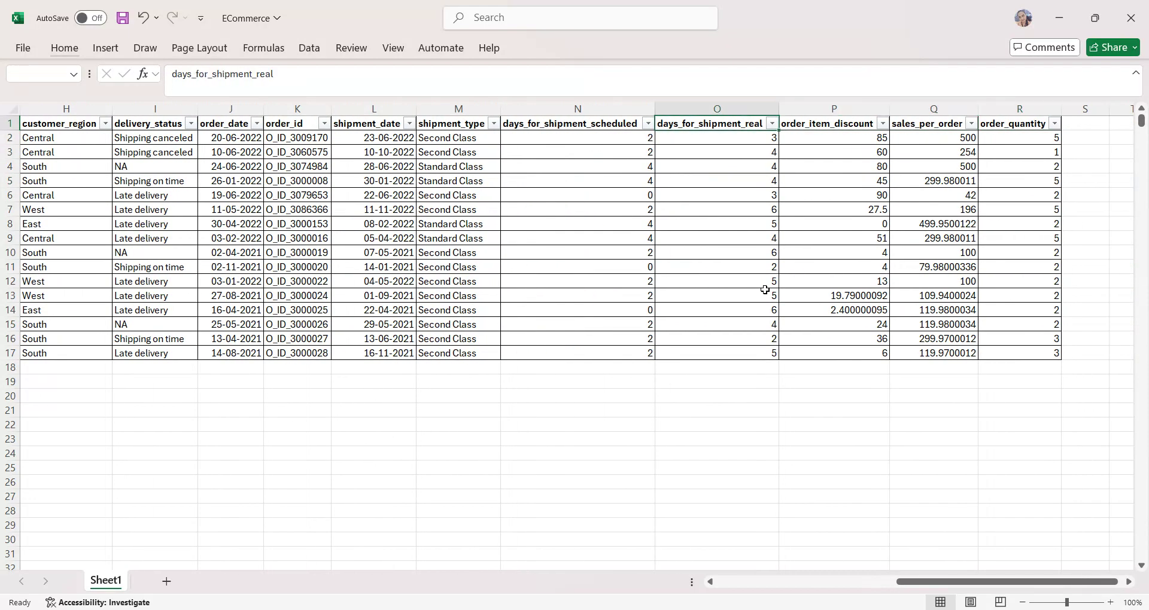
{"action": "key", "text": "Left"}
{"action": "key", "text": "Right"}
{"action": "key", "text": "Right"}
{"action": "key", "text": "Right"}
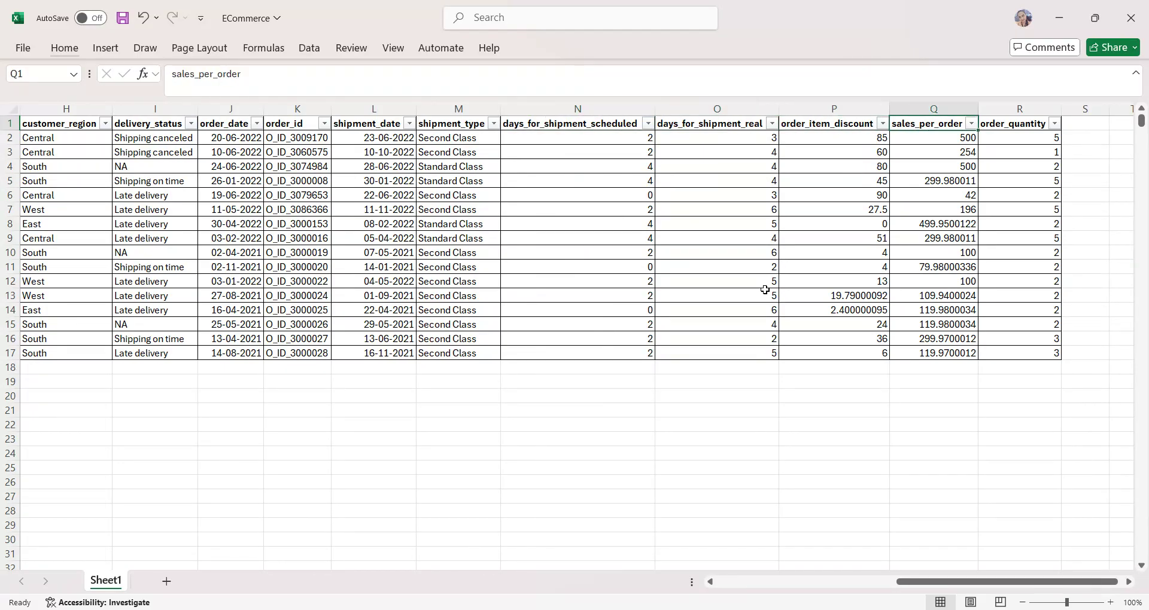
{"action": "key", "text": "Right"}
{"action": "key", "text": "Right"}
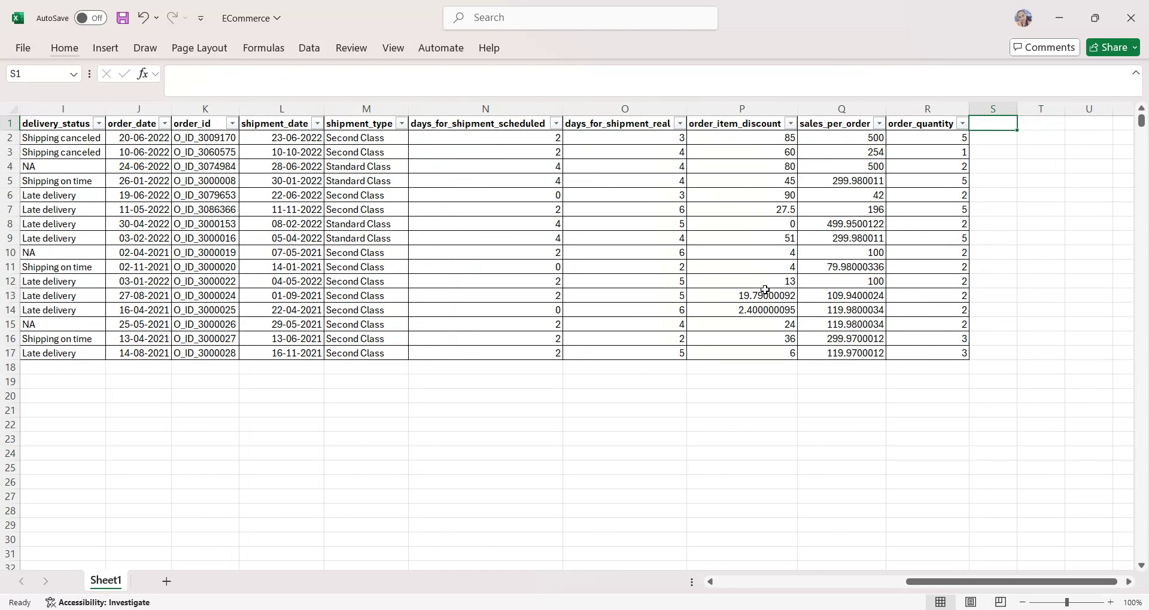
- Add a Total Sales header in cell S1, next to the order_quantity column
{"action": "key", "text": "Left"}
{"action": "key", "text": "Left"}
{"action": "key", "text": "Right"}
{"action": "key", "text": "Right"}
{"action": "type", "text": "Total Sales"}
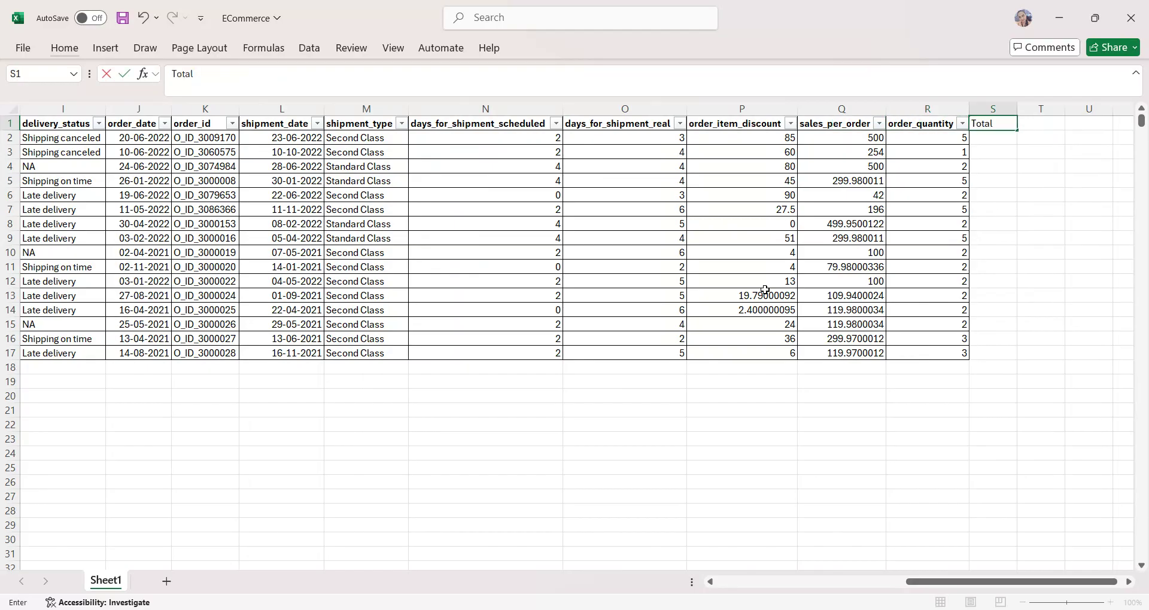
{"action": "key", "text": "Return"}
- Calculate the first order's total sales in S2 with the formula =R2*Q2
{"action": "type", "text": "="}
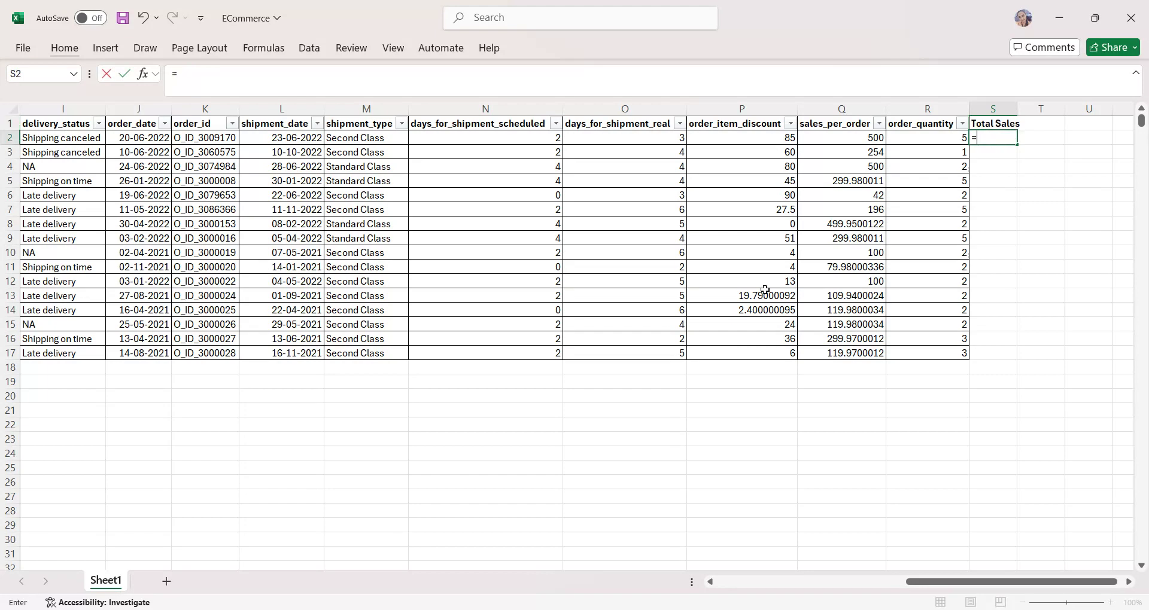
{"action": "key", "text": "Left"}
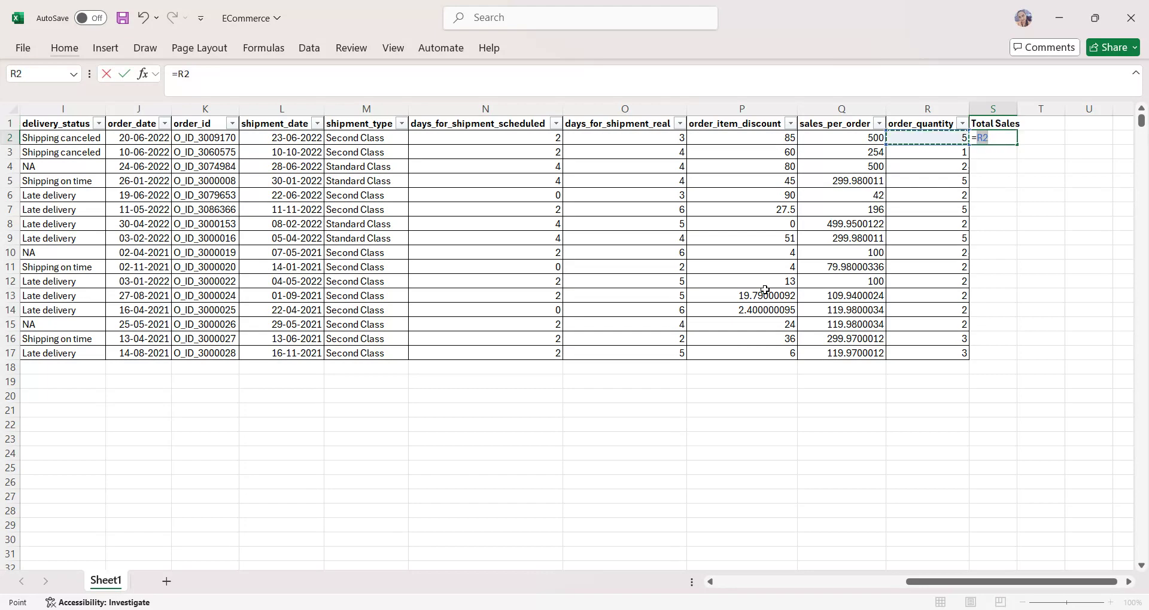
{"action": "type", "text": "*"}
{"action": "key", "text": "BackSpace"}
{"action": "type", "text": "*"}
{"action": "key", "text": "Left"}
{"action": "key", "text": "Left"}
{"action": "key", "text": "Return"}
{"action": "key", "text": "Up"}
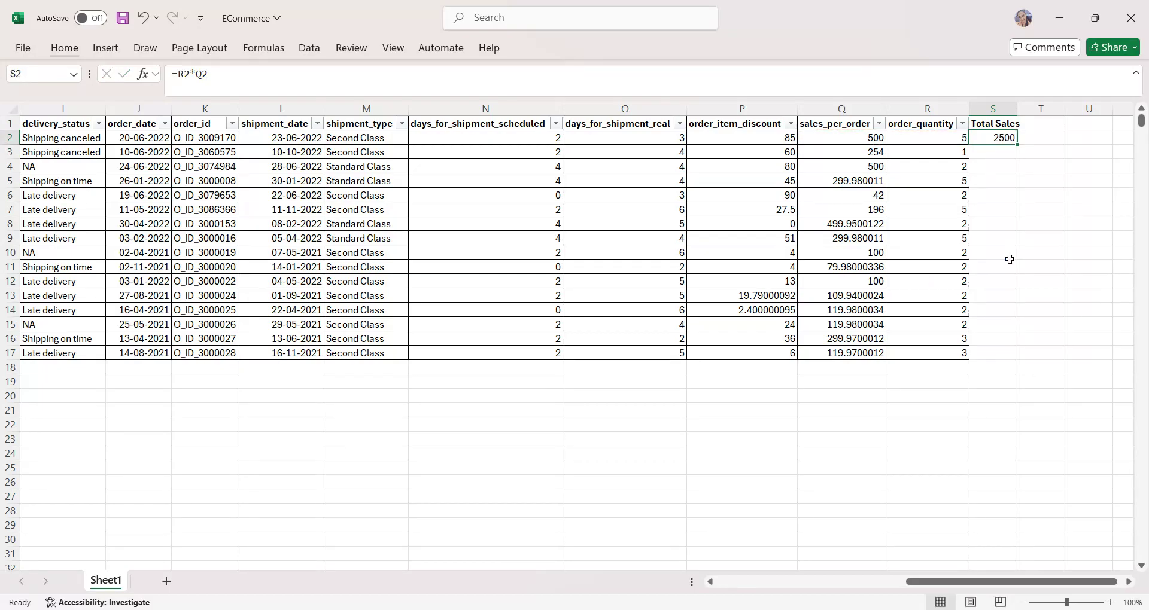
- Fill the total sales formula from S2 down through S17 and widen the Total Sales column to fit its header
{"action": "left_click_drag", "start_coordinate": [1017, 144], "coordinate": [1022, 367]}
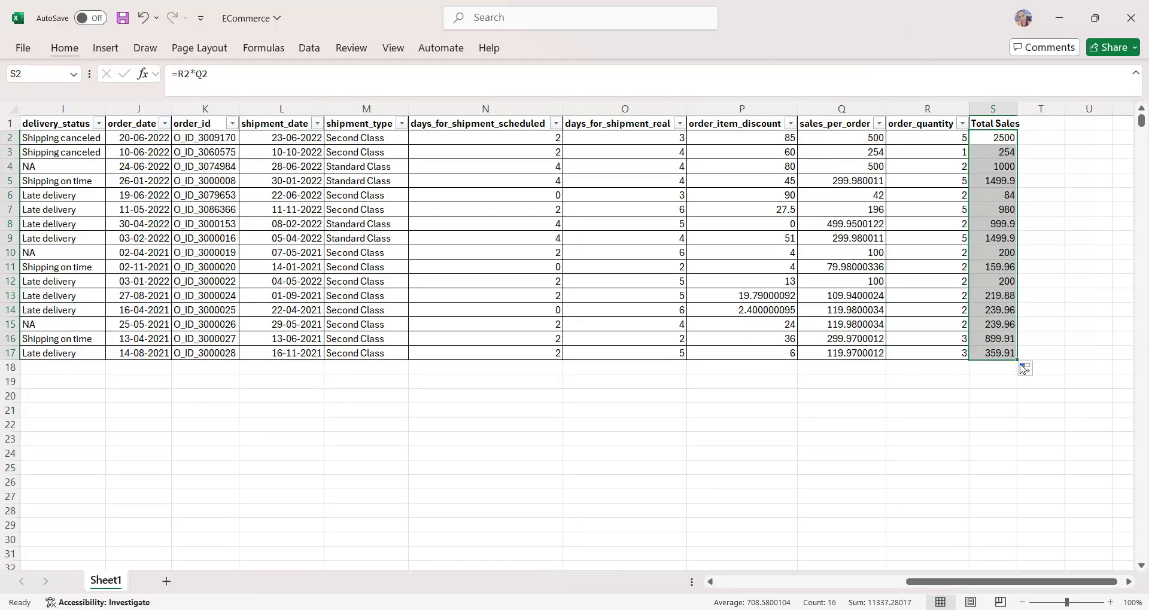
{"action": "left_click", "coordinate": [1001, 129]}
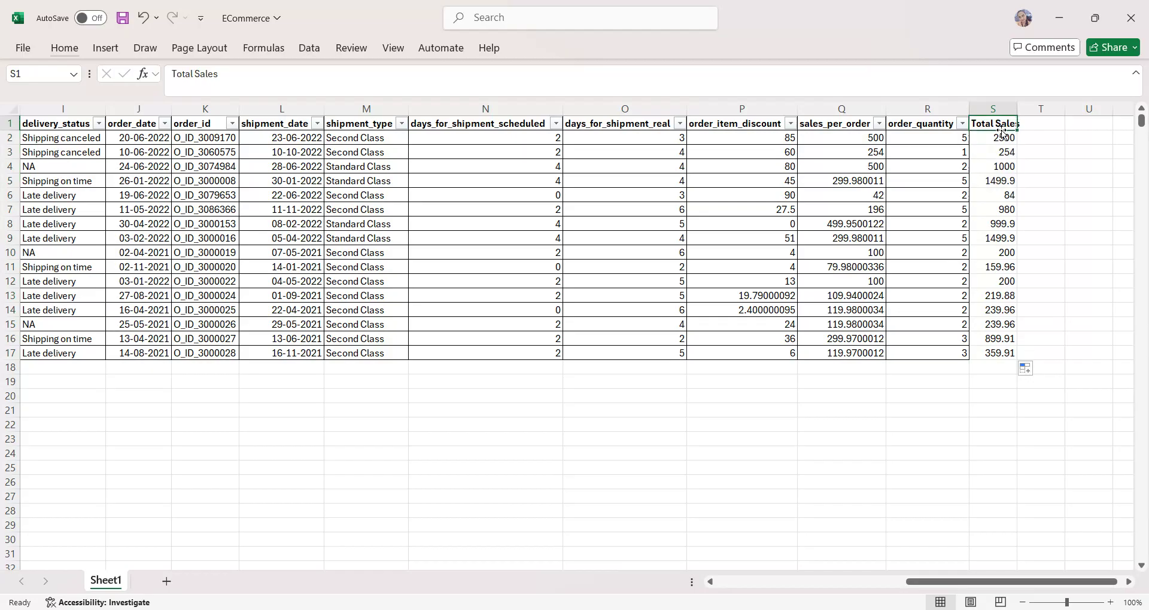
{"action": "key", "text": "ctrl+shift+Down"}
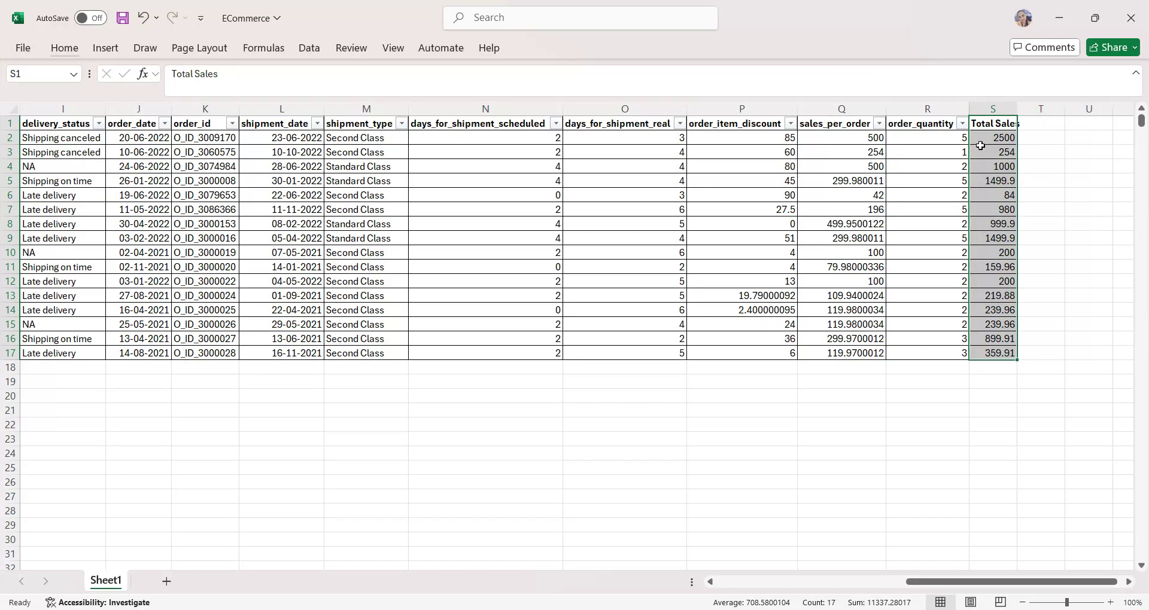
{"action": "key", "text": "ctrl+Down"}
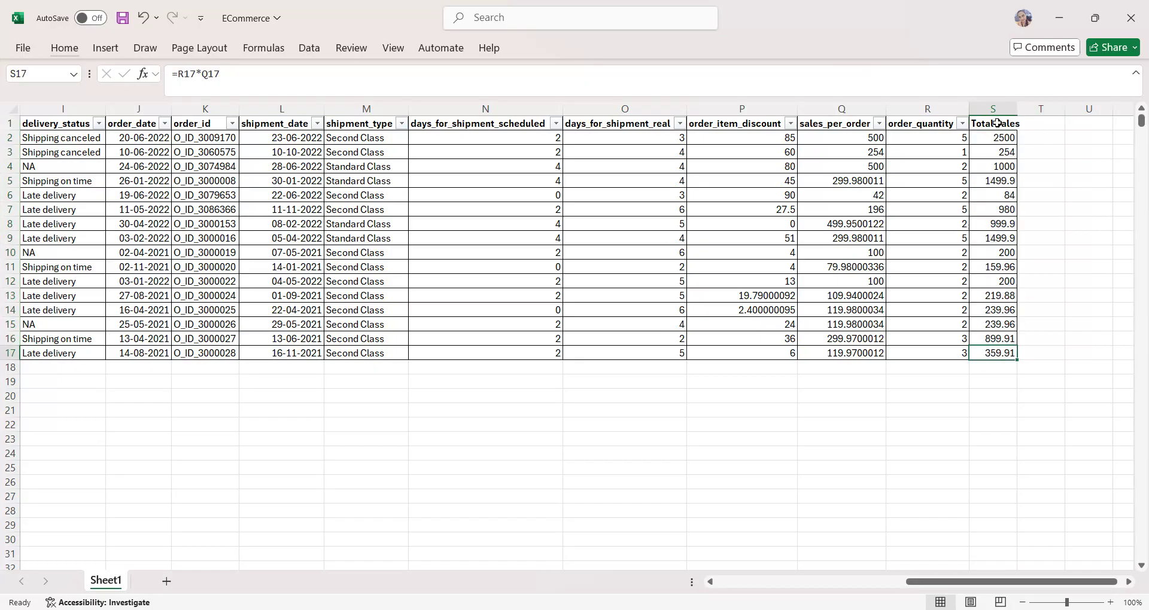
{"action": "left_click_drag", "start_coordinate": [1017, 109], "coordinate": [1038, 109]}
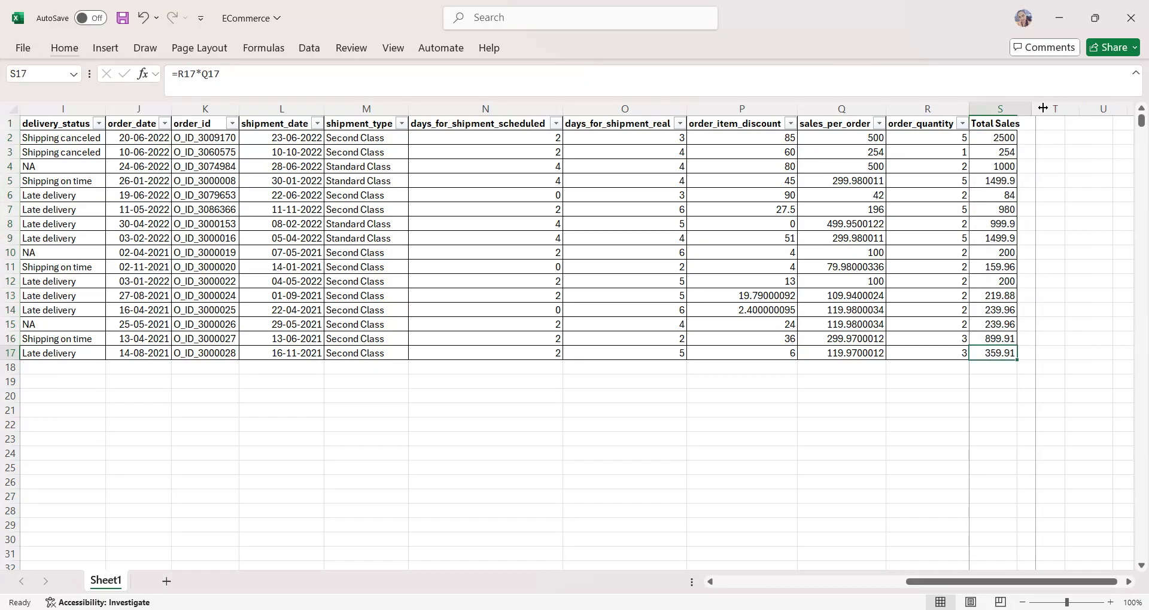
- Review the column headers from Total Sales back to category_name to find columns the analysis does not need
{"action": "left_click", "coordinate": [1006, 123]}
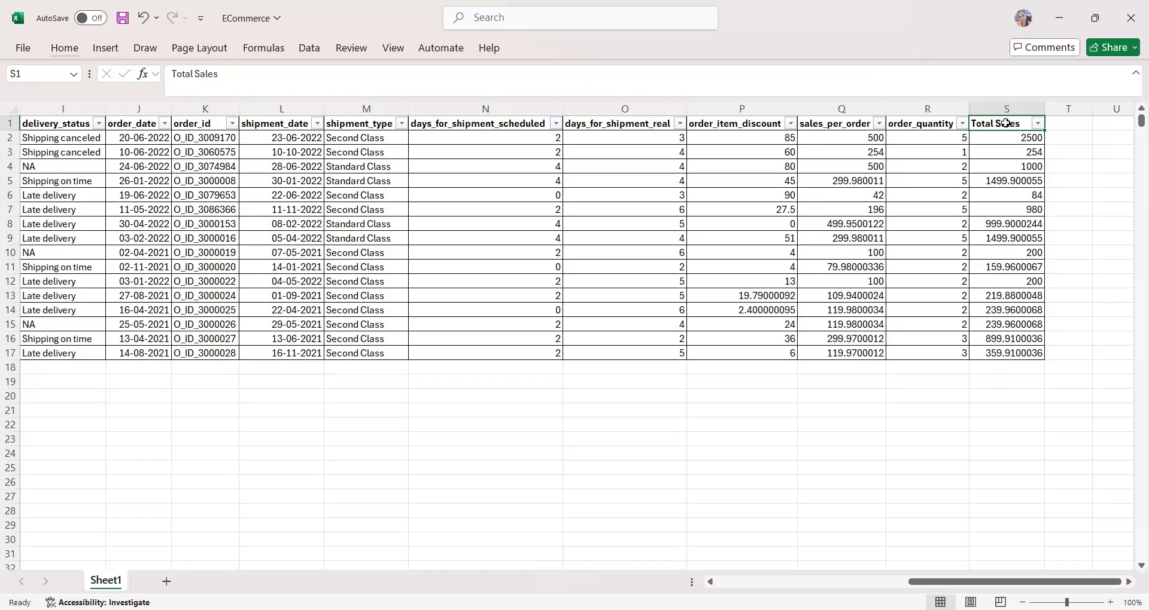
{"action": "key", "text": "Left"}
{"action": "key", "text": "Left"}
{"action": "key", "text": "Left"}
{"action": "key", "text": "Left"}
{"action": "key", "text": "Left"}
{"action": "key", "text": "Left"}
{"action": "key", "text": "Left"}
{"action": "key", "text": "Left"}
{"action": "key", "text": "Left"}
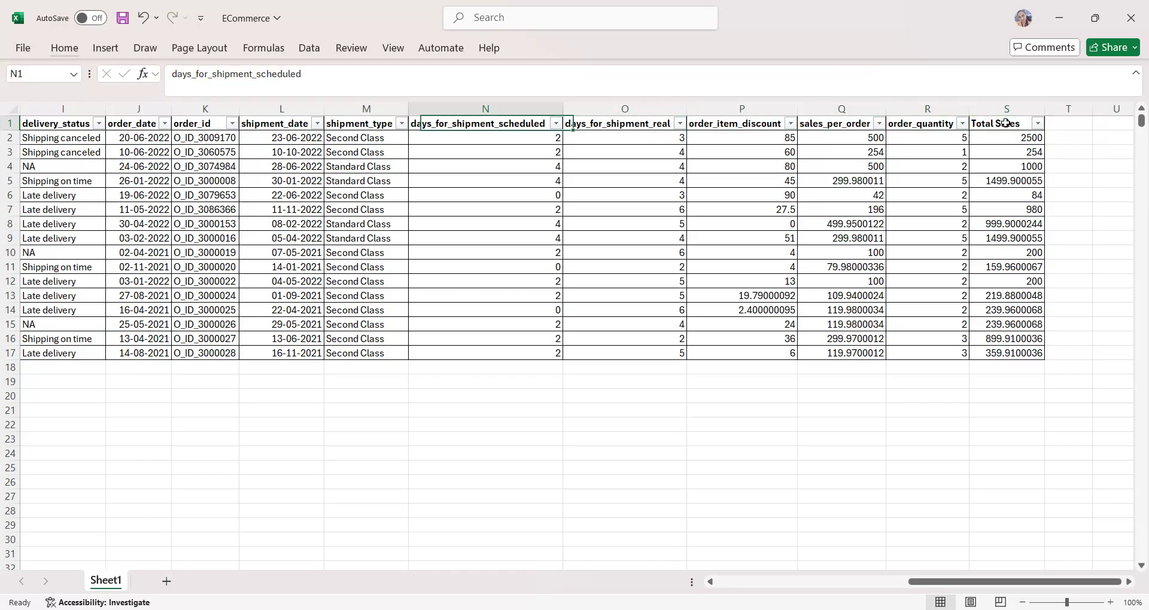
{"action": "key", "text": "Left"}
{"action": "key", "text": "Left"}
{"action": "key", "text": "Left"}
{"action": "key", "text": "Left"}
{"action": "key", "text": "Left"}
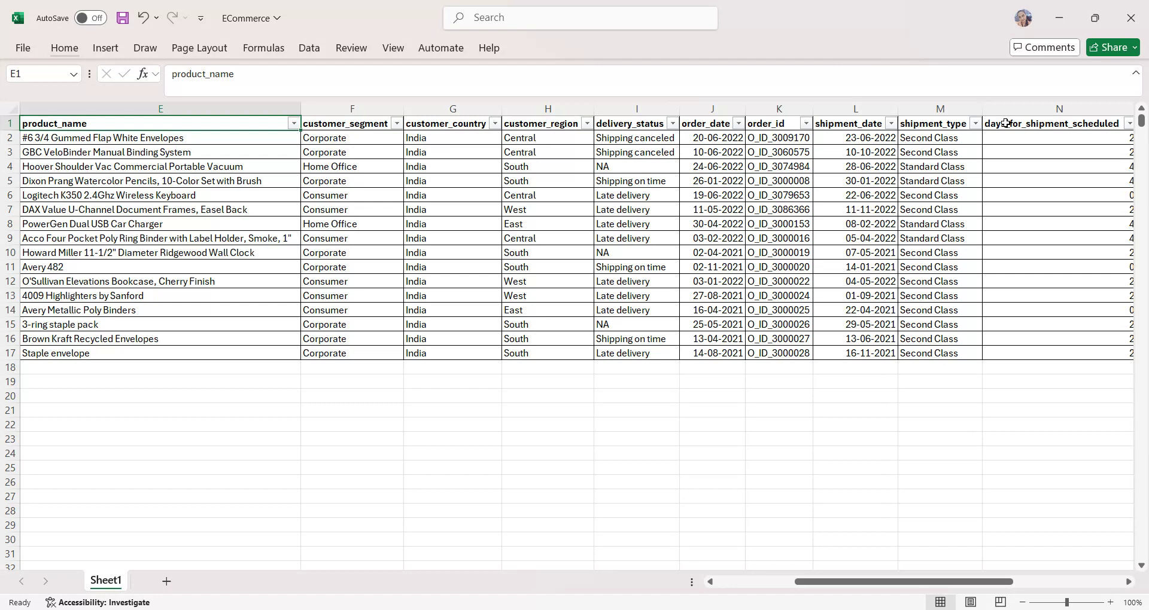
{"action": "key", "text": "Right"}
{"action": "key", "text": "Right"}
{"action": "key", "text": "Right"}
{"action": "key", "text": "Right"}
{"action": "key", "text": "Right"}
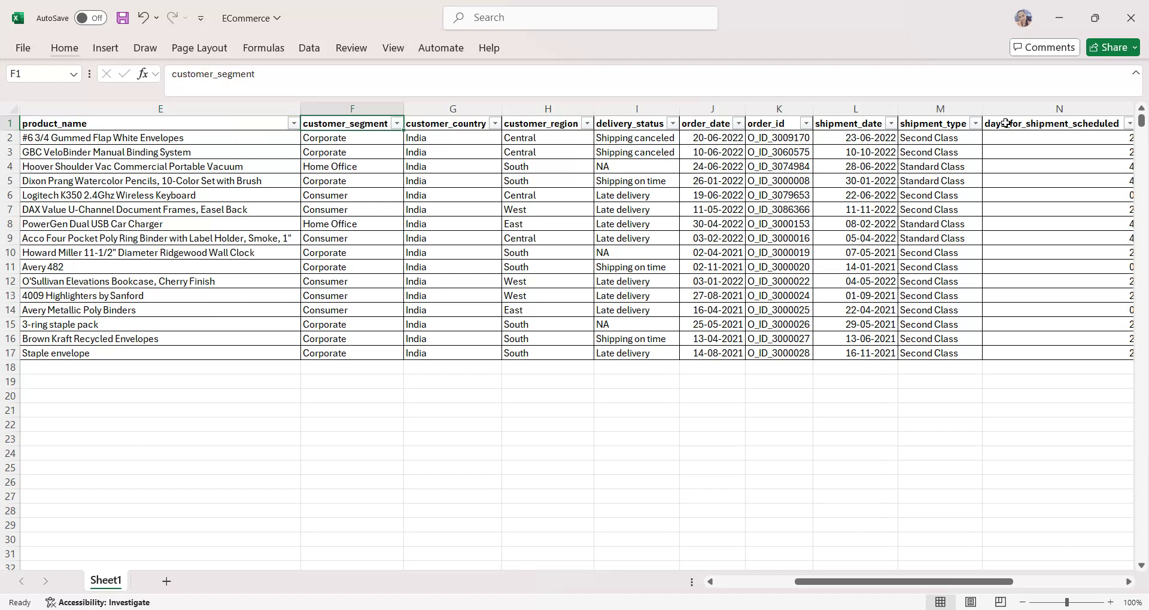
{"action": "key", "text": "Left"}
{"action": "key", "text": "Left"}
{"action": "key", "text": "Left"}
{"action": "key", "text": "Left"}
{"action": "key", "text": "Left"}
{"action": "key", "text": "Left"}
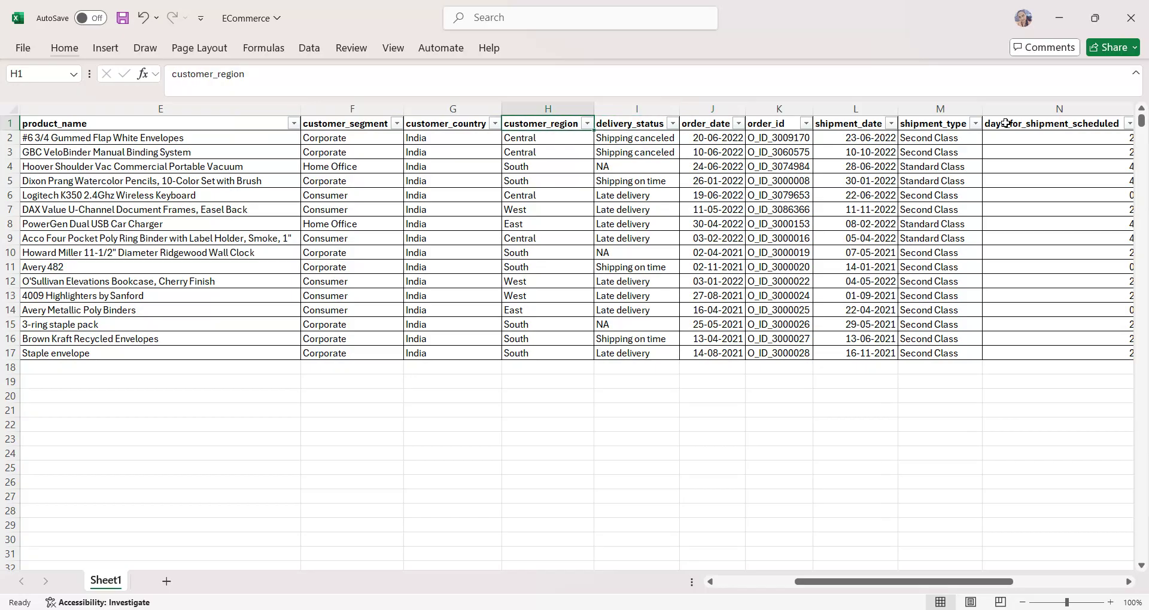
{"action": "key", "text": "Right"}
{"action": "key", "text": "Right"}
{"action": "key", "text": "Right"}
{"action": "key", "text": "Right"}
{"action": "key", "text": "Right"}
{"action": "key", "text": "Right"}
{"action": "key", "text": "Right"}
{"action": "key", "text": "Right"}
{"action": "key", "text": "Right"}
{"action": "key", "text": "Right"}
{"action": "key", "text": "Right"}
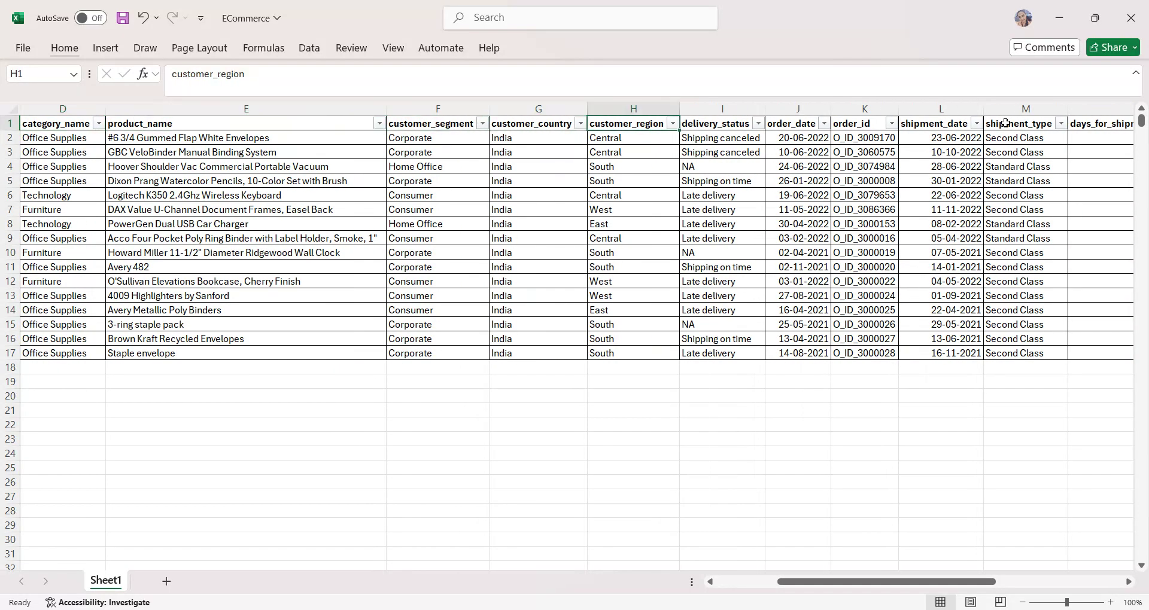
- Delete the entire shipment_type column from the sheet
{"action": "key", "text": "Left"}
{"action": "key", "text": "Left"}
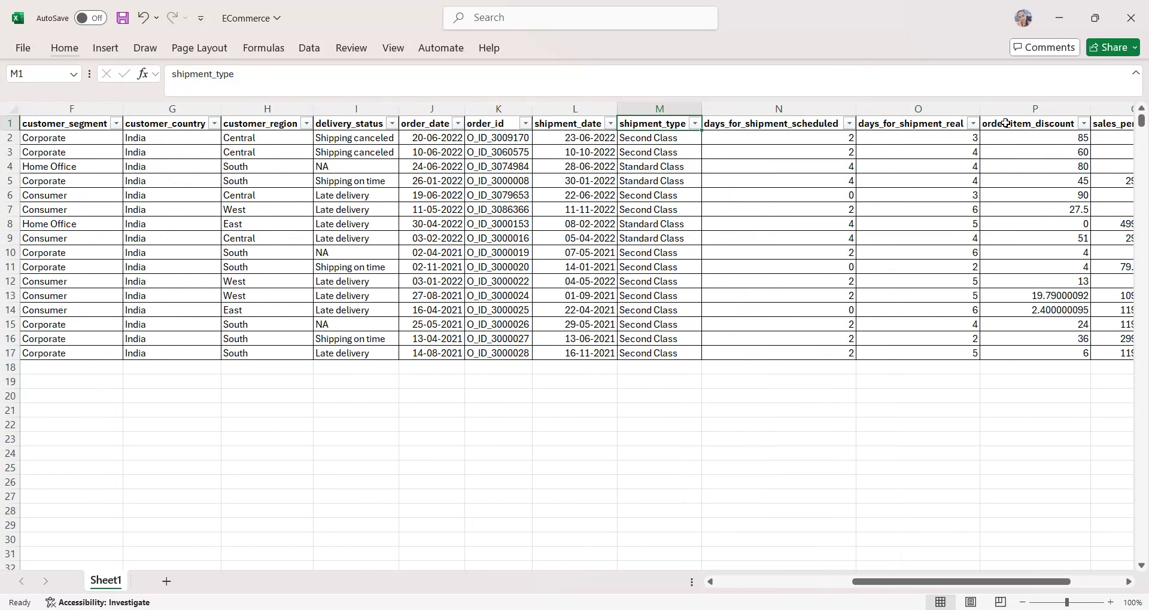
{"action": "key", "text": "Down"}
{"action": "key", "text": "Up"}
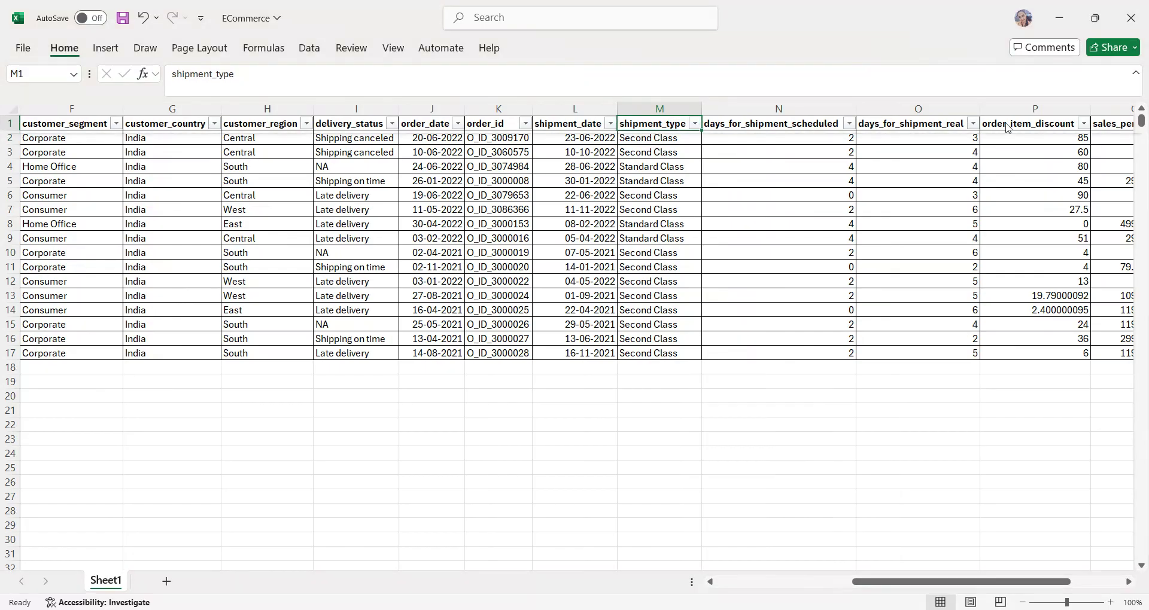
{"action": "key", "text": "alt+h"}
{"action": "key", "text": "d"}
{"action": "key", "text": "c"}
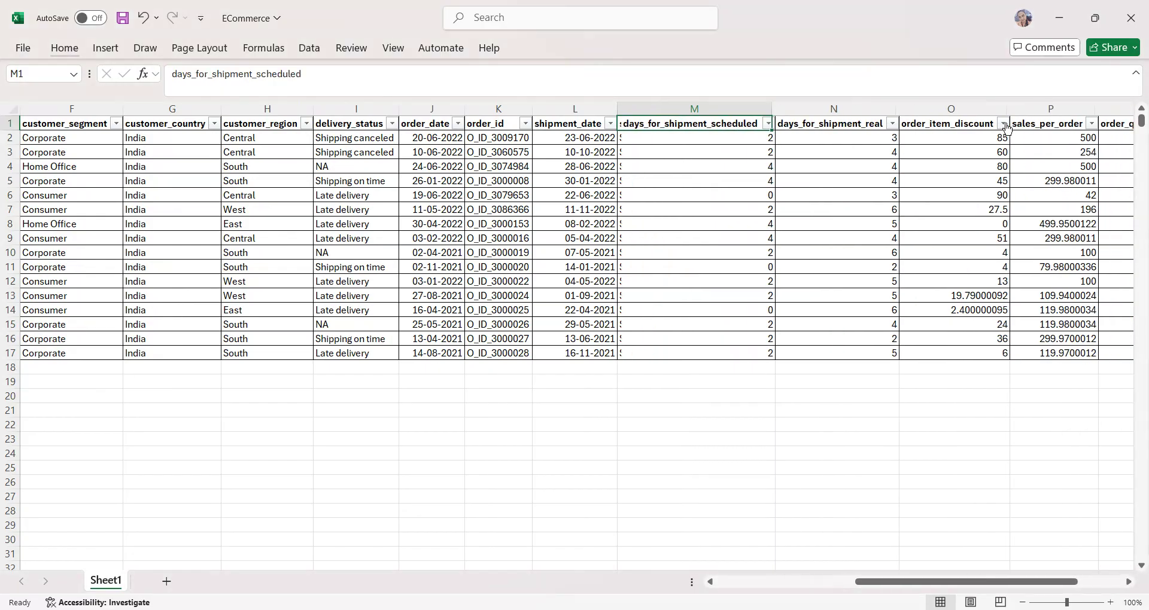
- Check the remaining columns through Total Sales and return to the customer_id header in A1
{"action": "key", "text": "Right"}
{"action": "key", "text": "Right"}
{"action": "key", "text": "Right"}
{"action": "key", "text": "Right"}
{"action": "key", "text": "Right"}
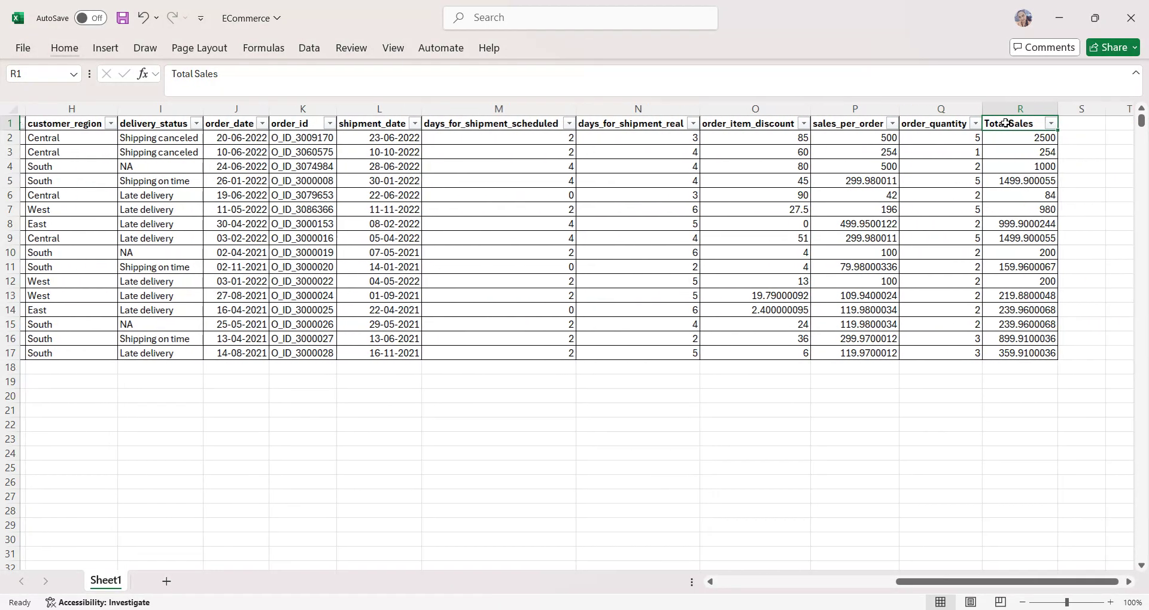
{"action": "key", "text": "Right"}
{"action": "key", "text": "Left"}
{"action": "key", "text": "Left"}
{"action": "key", "text": "ctrl+Home"}
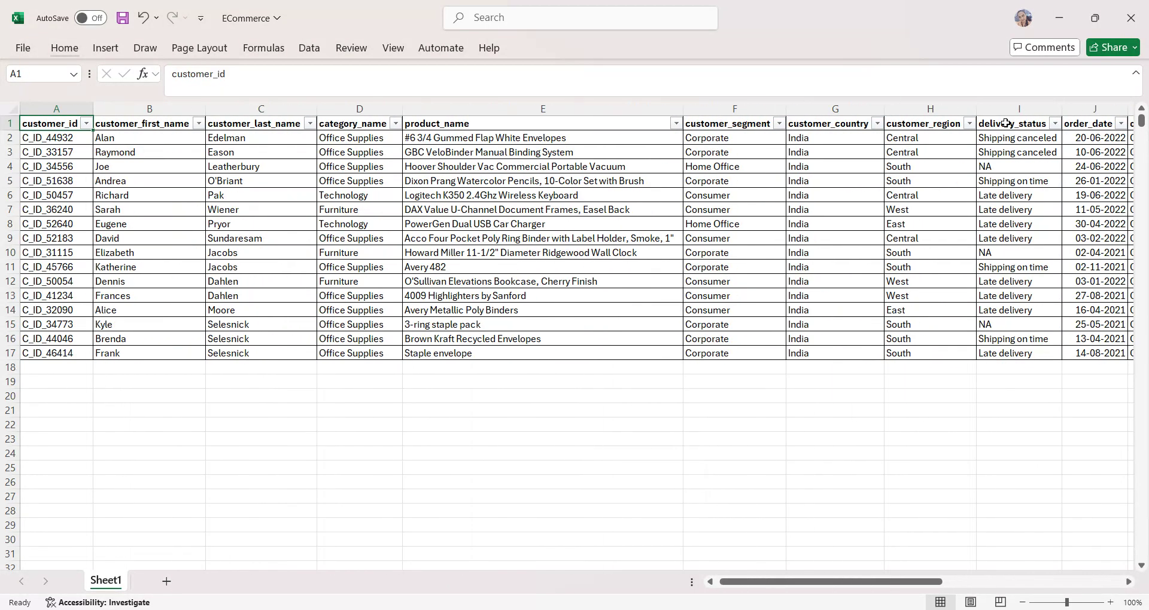